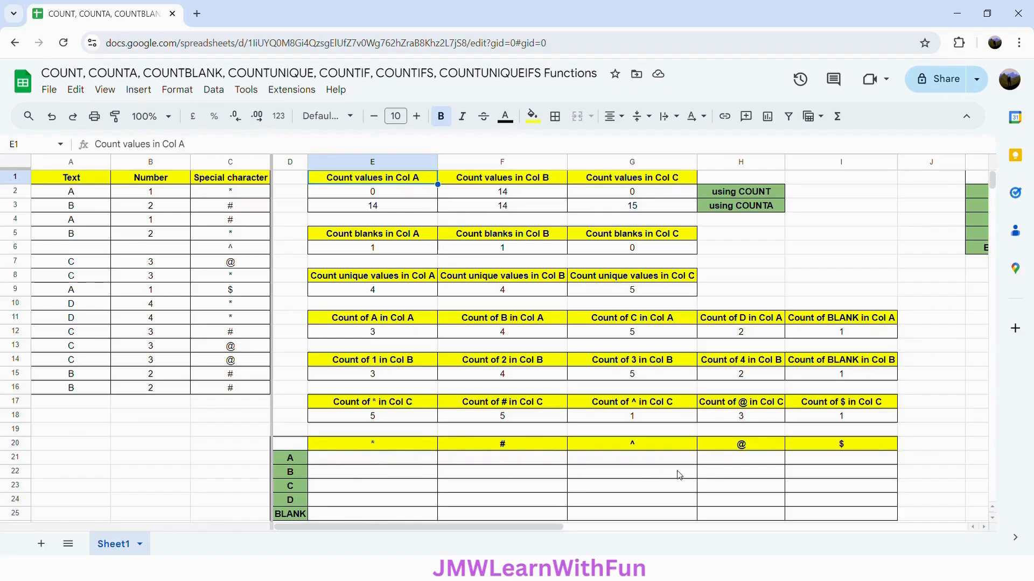
Step: Start a COUNTIFS formula in E21 with the absolute range $A$2:$A$16 as the first criteria range
{"action": "left_click", "coordinate": [407, 461]}
{"action": "type", "text": "=C"}
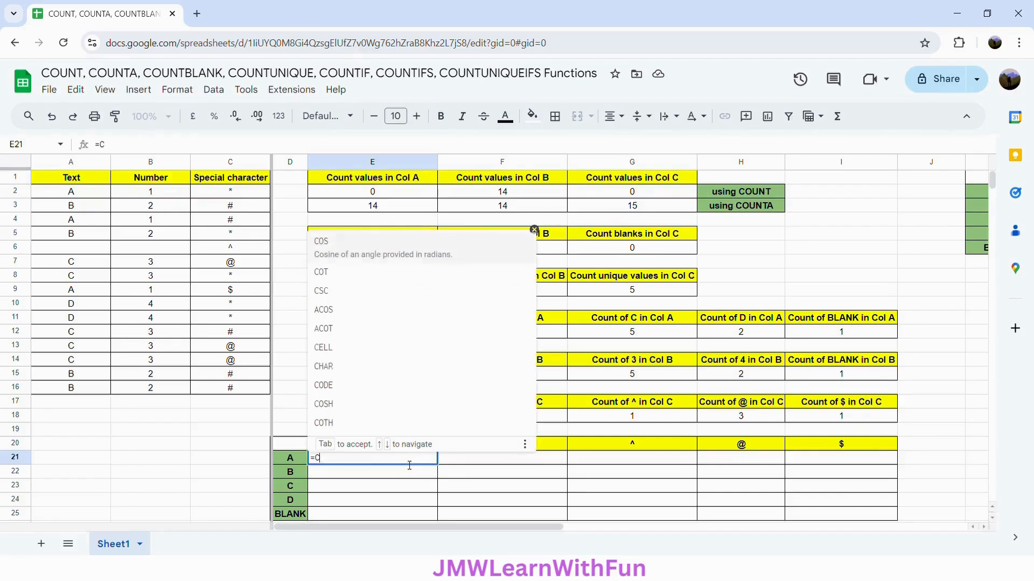
{"action": "type", "text": "OUNTIFS"}
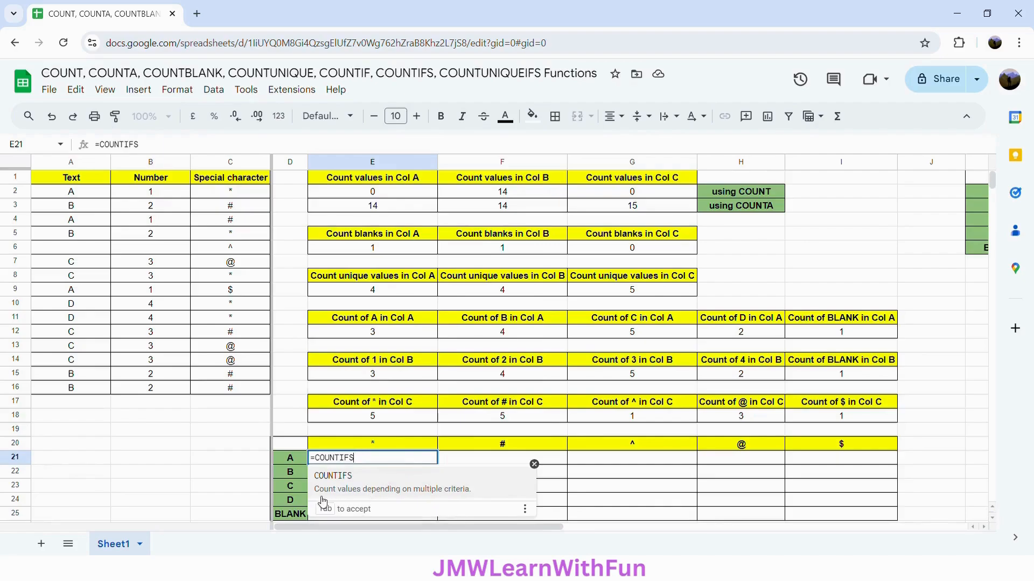
{"action": "left_click", "coordinate": [464, 491]}
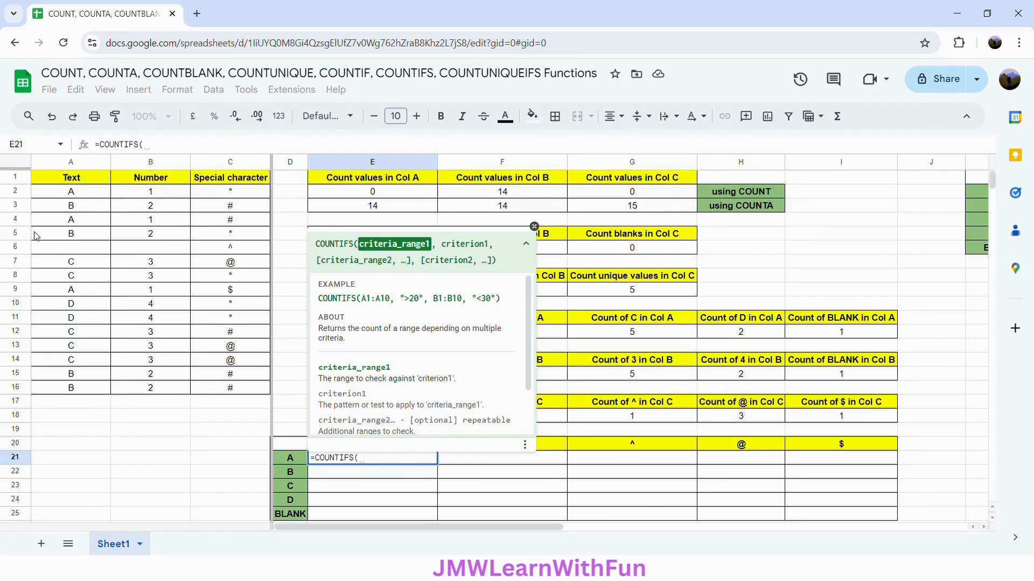
{"action": "left_click_drag", "start_coordinate": [54, 194], "coordinate": [82, 392]}
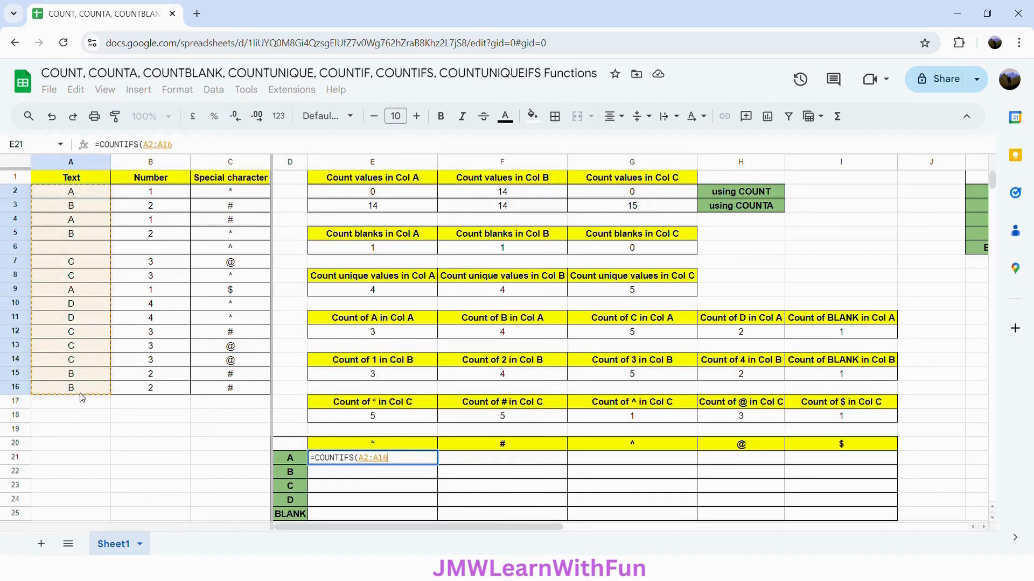
{"action": "left_click", "coordinate": [169, 150]}
{"action": "key", "text": "F4"}
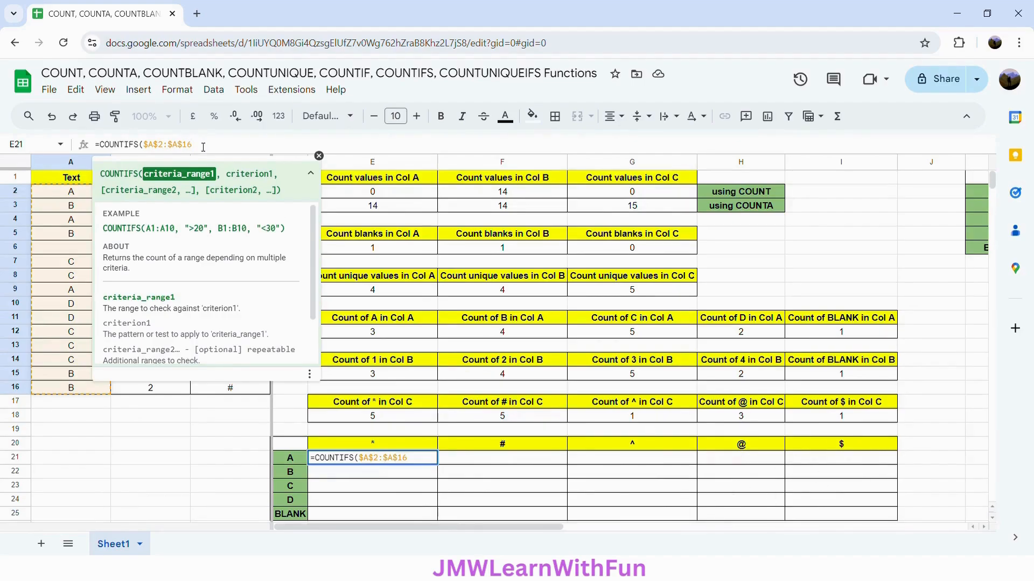
Step: Add $D21 as the first criterion and $C$2:$C$16 as the second criteria range in E21's formula
{"action": "type", "text": ","}
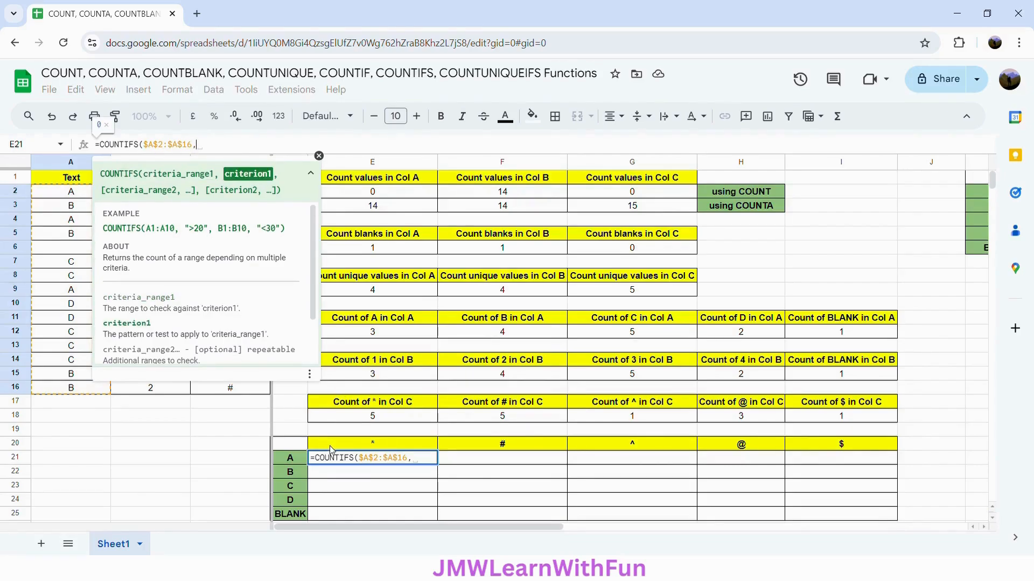
{"action": "left_click", "coordinate": [296, 465]}
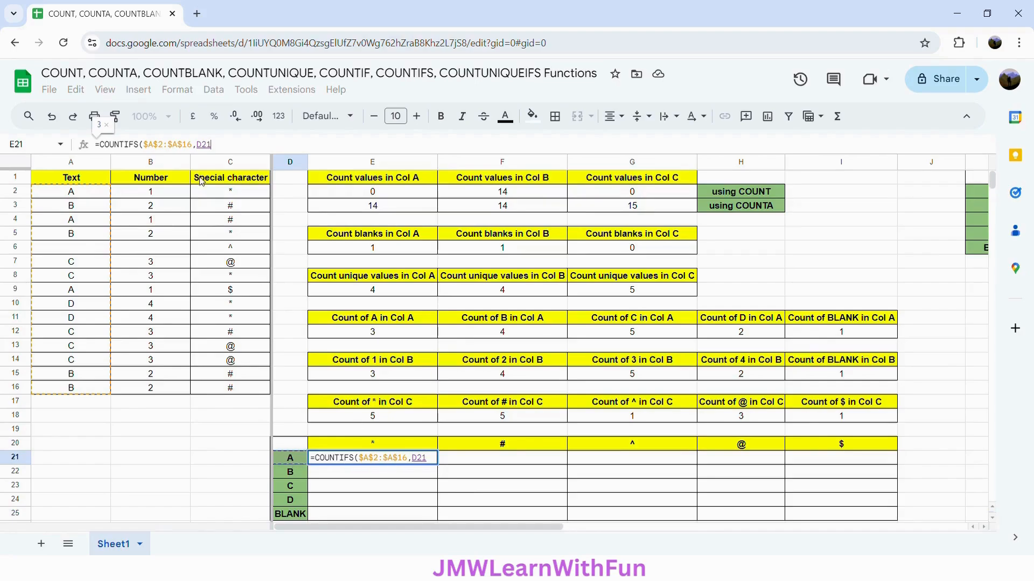
{"action": "left_click", "coordinate": [203, 149]}
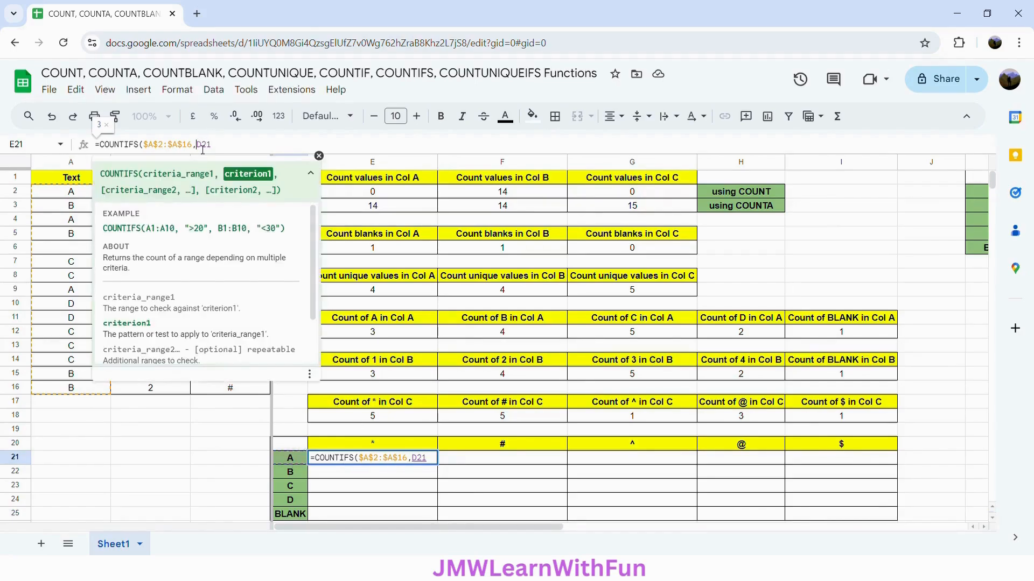
{"action": "type", "text": "$"}
{"action": "type", "text": ",$D21,"}
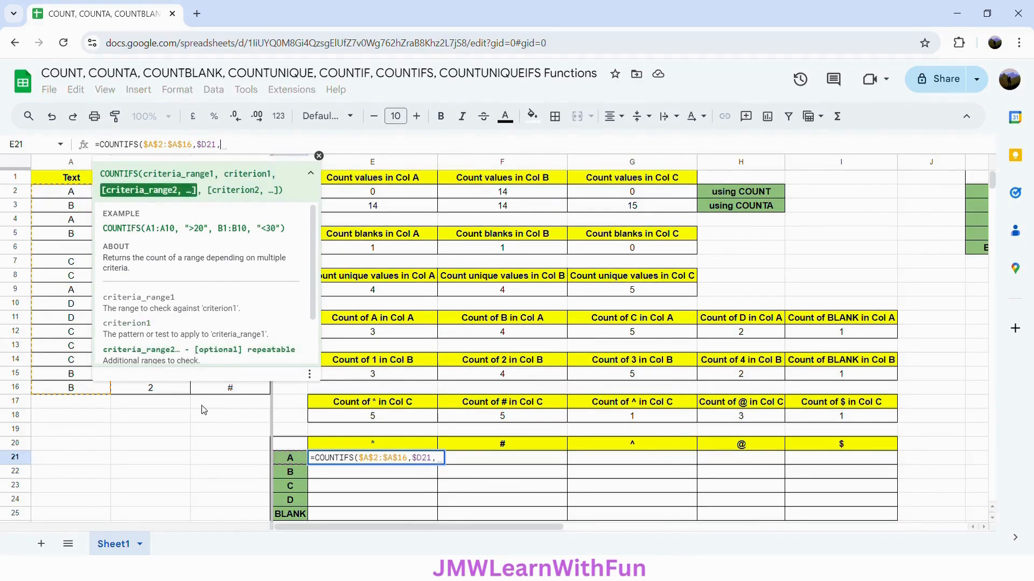
{"action": "left_click_drag", "start_coordinate": [237, 194], "coordinate": [245, 388]}
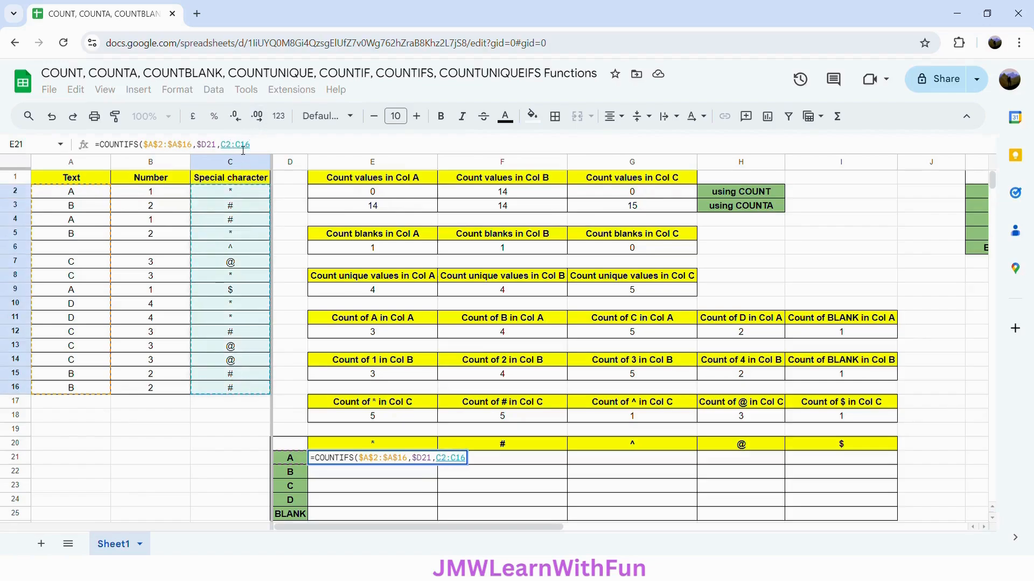
{"action": "key", "text": "F4"}
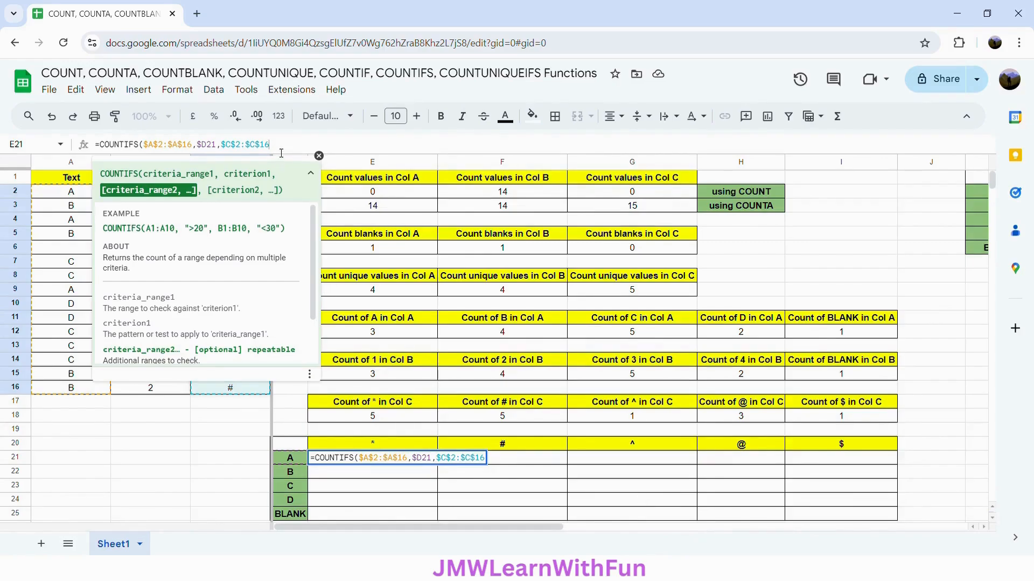
Step: Complete E21's formula with "~*" as the second criterion and apply the suggested auto-fill to E22:E25
{"action": "type", "text": ","}
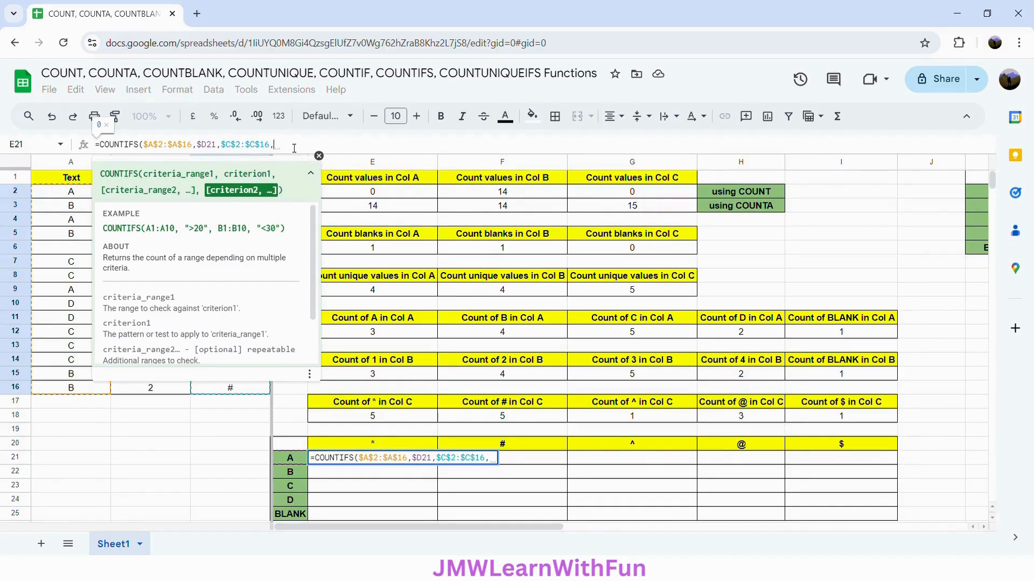
{"action": "type", "text": "\""}
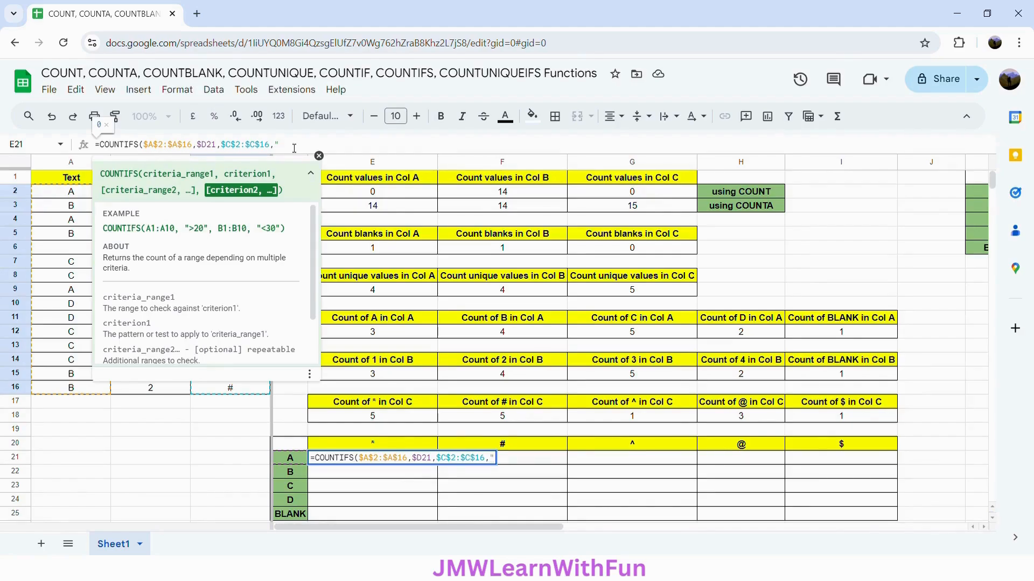
{"action": "type", "text": "~*\")"}
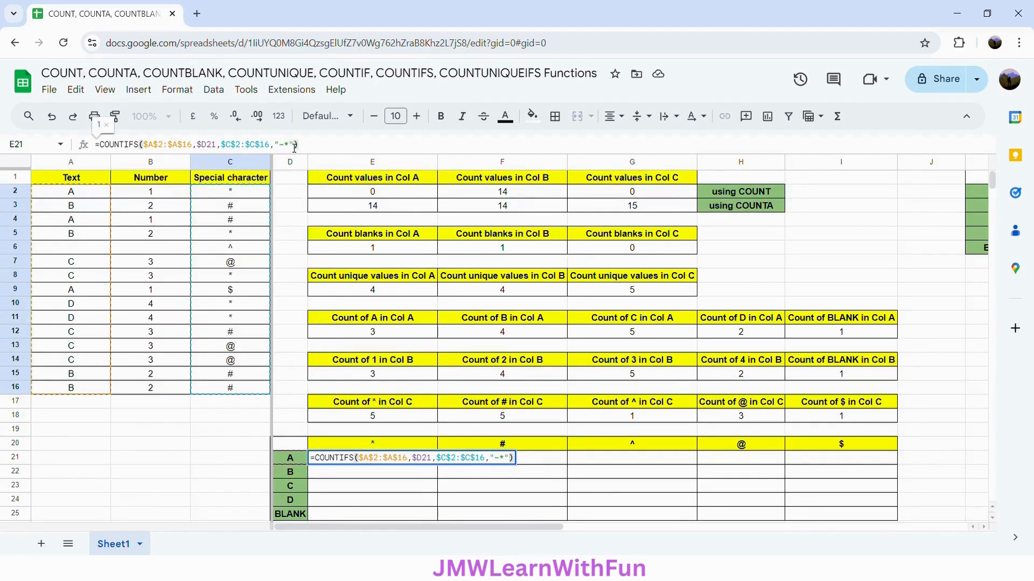
{"action": "key", "text": "Return"}
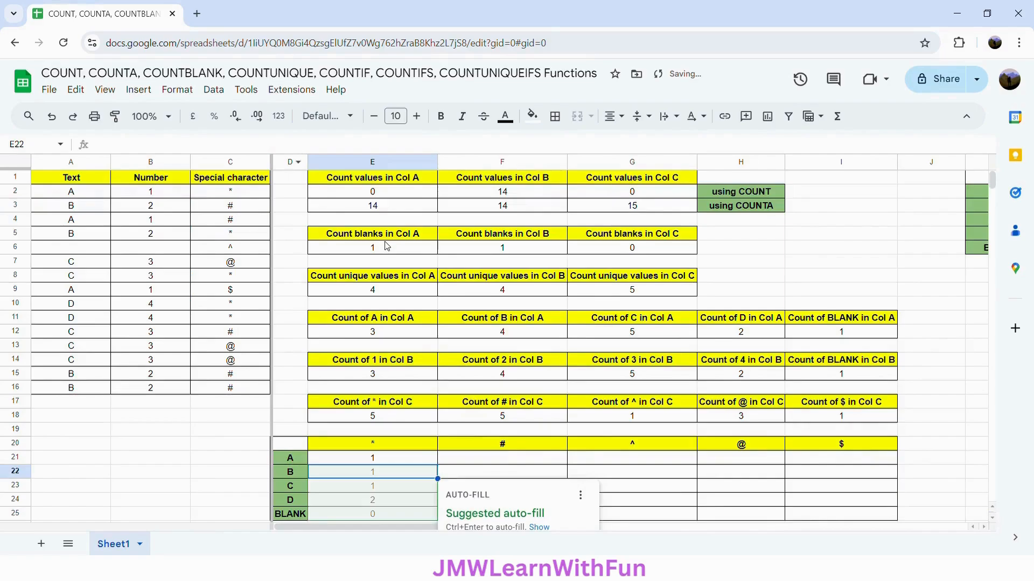
{"action": "scroll", "coordinate": [466, 407], "scroll_direction": "down", "scroll_amount": 2}
{"action": "left_click", "coordinate": [454, 441]}
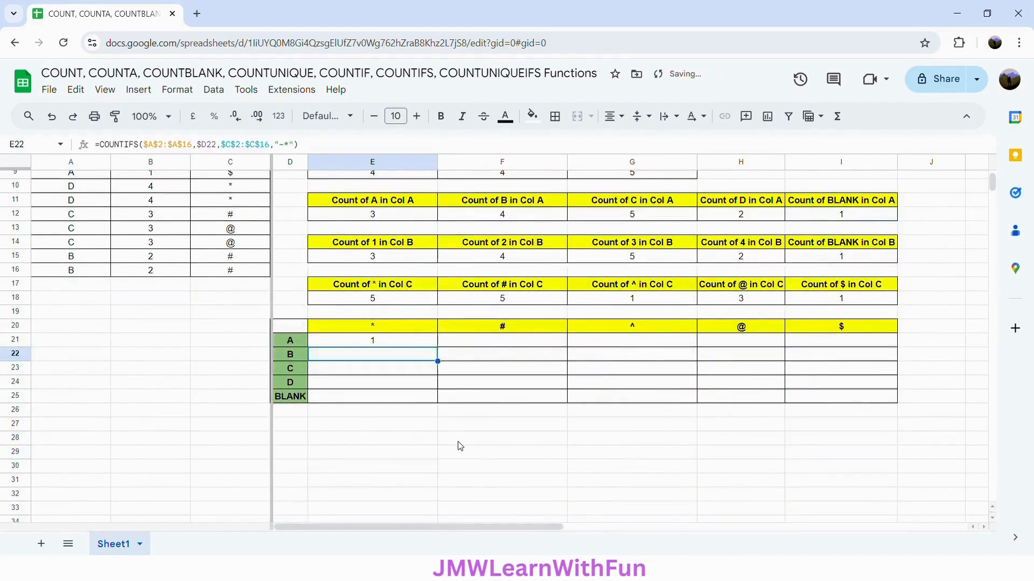
Step: Replace the first criterion in E25's formula with an empty string, ""
{"action": "left_click", "coordinate": [380, 401]}
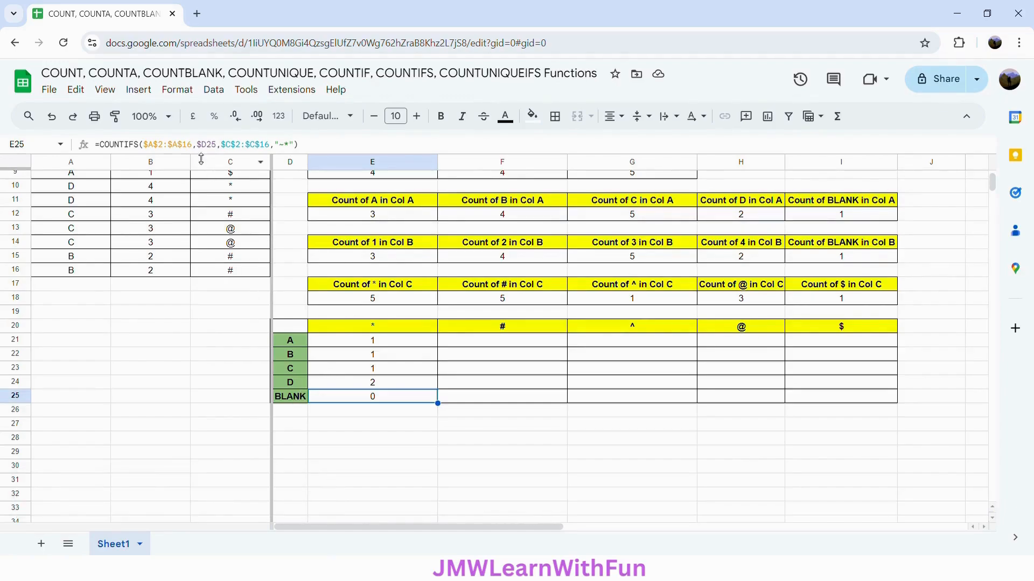
{"action": "double_click", "coordinate": [205, 146]}
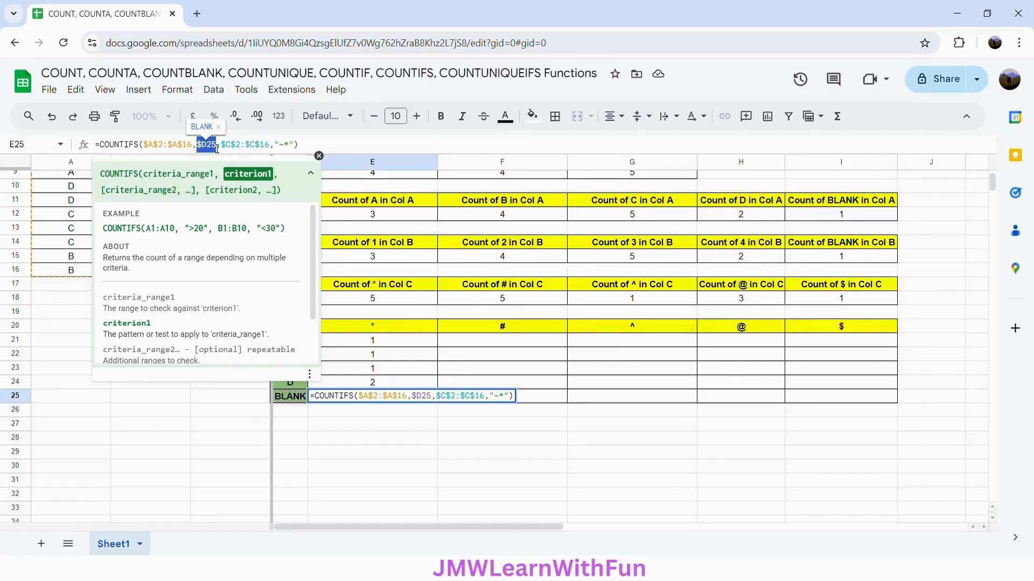
{"action": "type", "text": "\"\""}
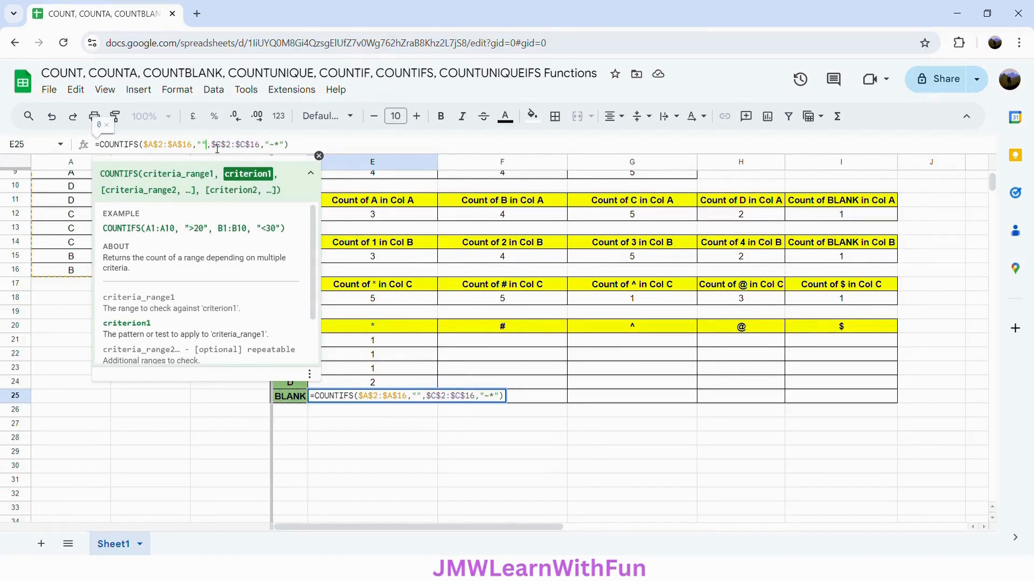
{"action": "left_click", "coordinate": [302, 149]}
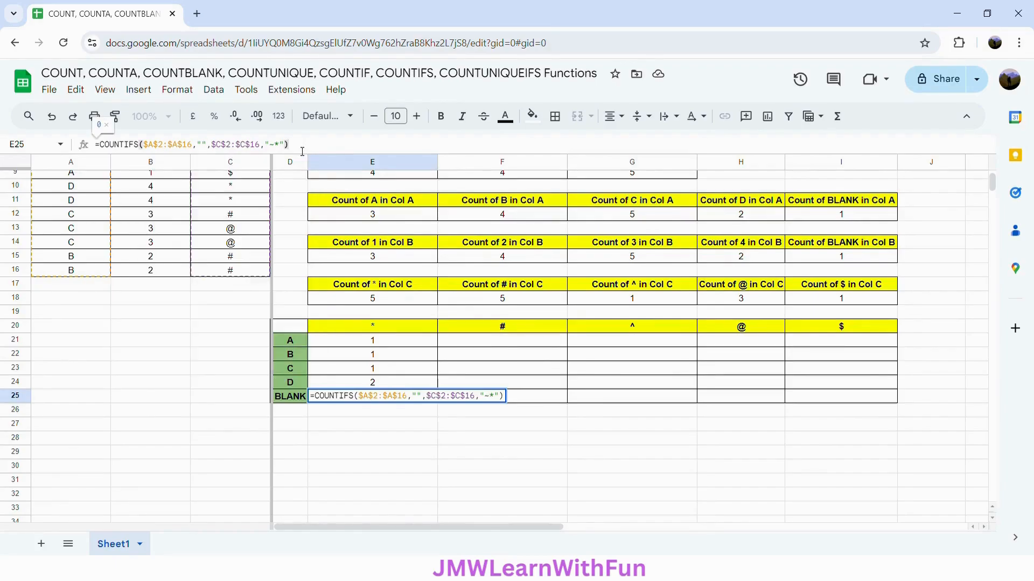
{"action": "key", "text": "Return"}
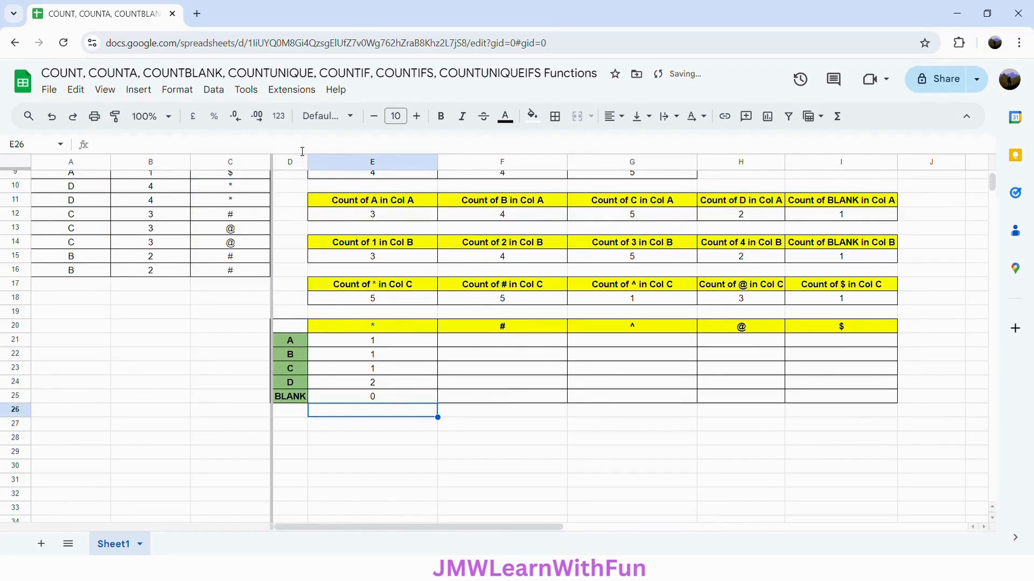
Step: Copy the formula from E25 across into F25 in the BLANK row
{"action": "left_click", "coordinate": [388, 401]}
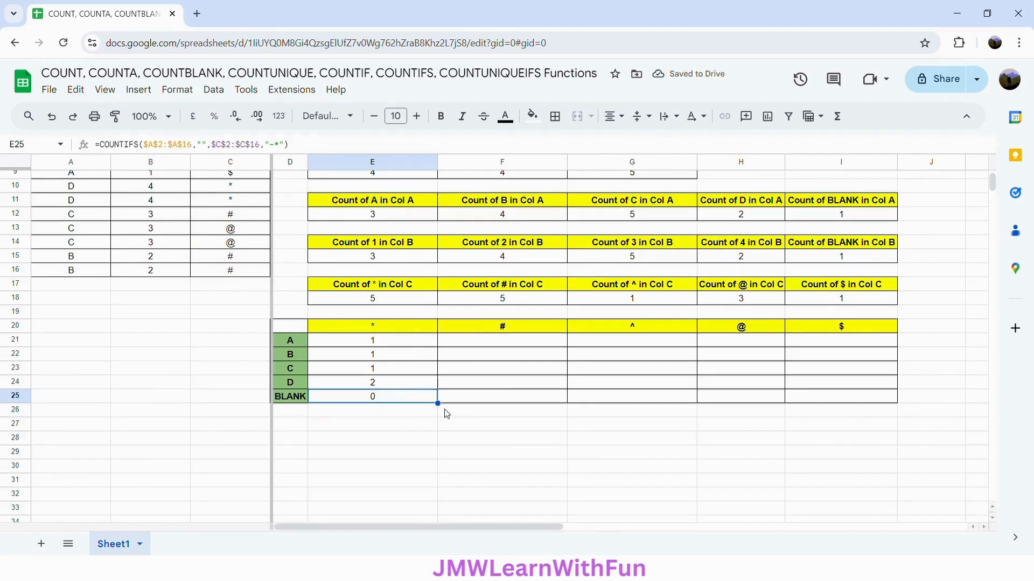
{"action": "left_click_drag", "start_coordinate": [445, 412], "coordinate": [480, 408]}
{"action": "left_click", "coordinate": [514, 404]}
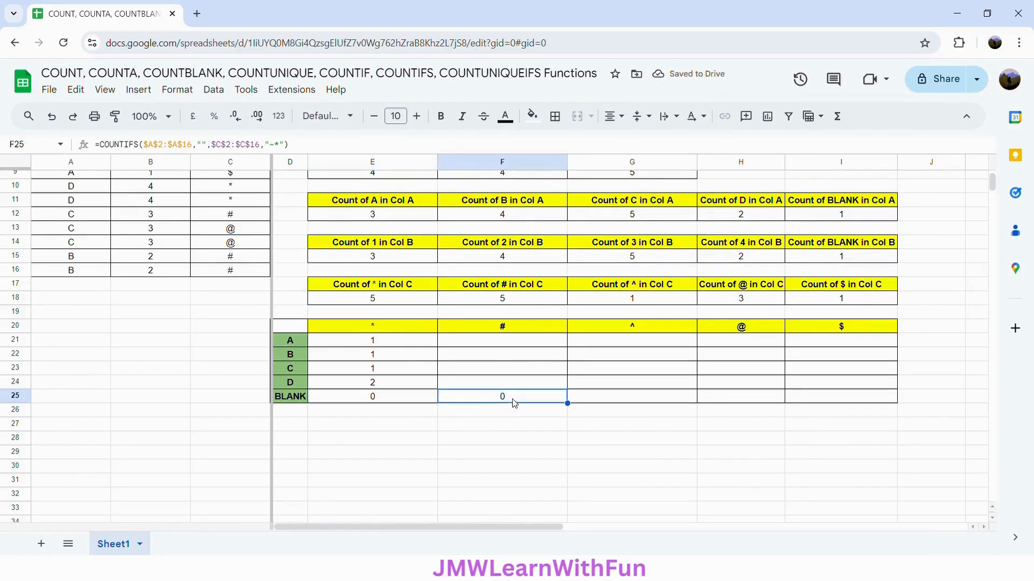
Step: Change the second criterion in F25's formula to F$20 and fill the formula across through I25
{"action": "left_click", "coordinate": [273, 148]}
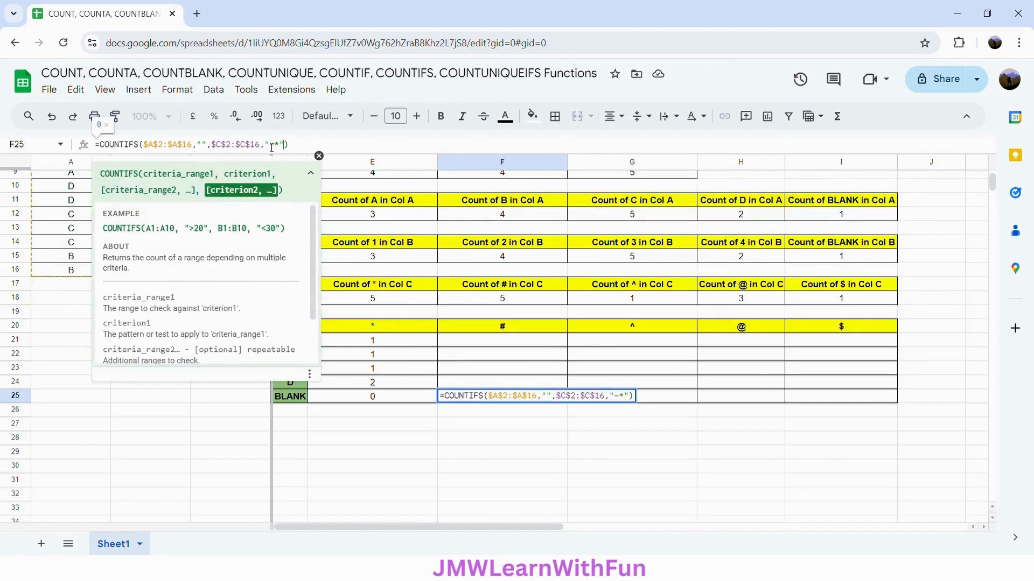
{"action": "key", "text": "BackSpace"}
{"action": "key", "text": "BackSpace"}
{"action": "key", "text": "BackSpace"}
{"action": "key", "text": "BackSpace"}
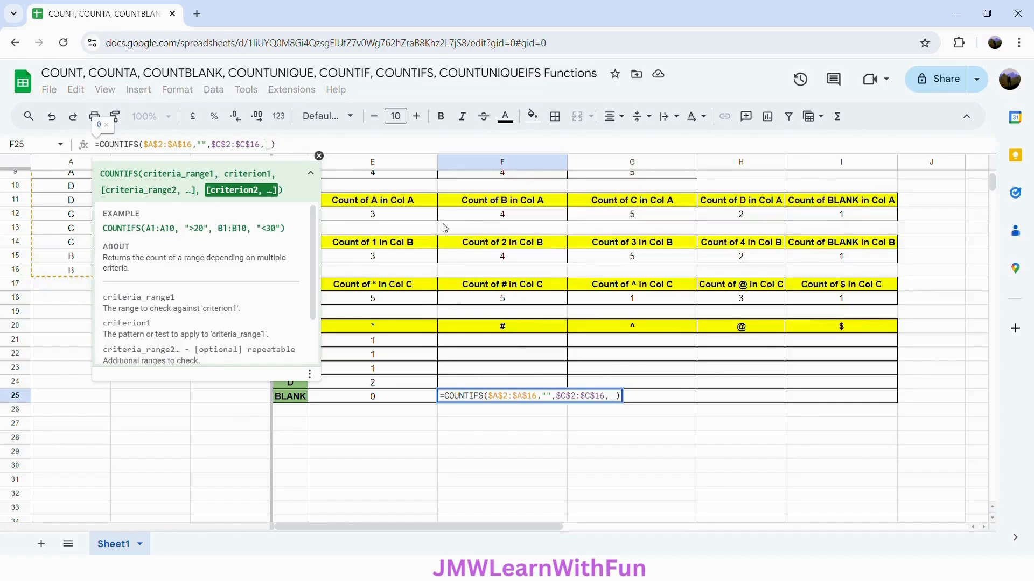
{"action": "left_click", "coordinate": [530, 334]}
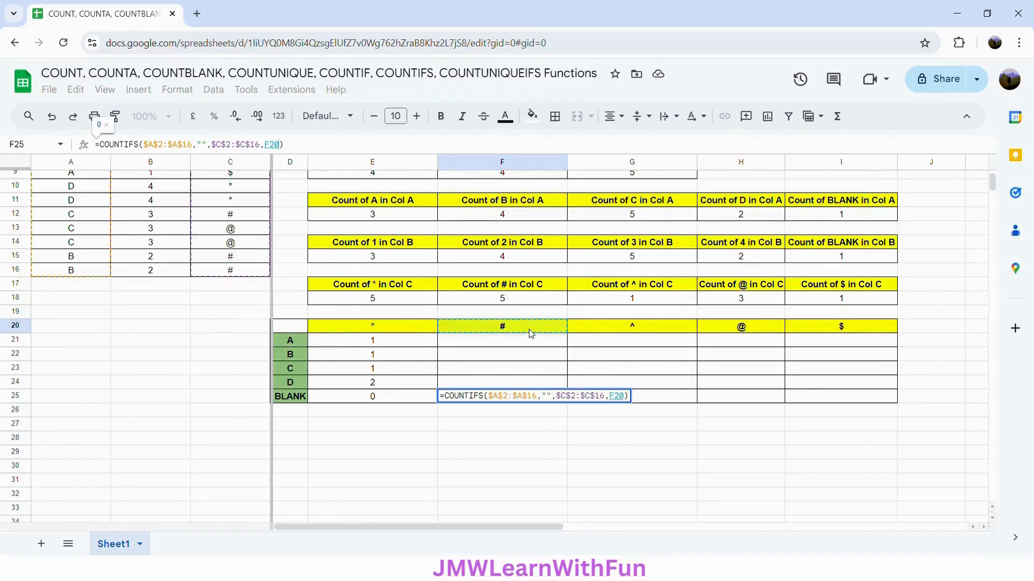
{"action": "left_click", "coordinate": [273, 151]}
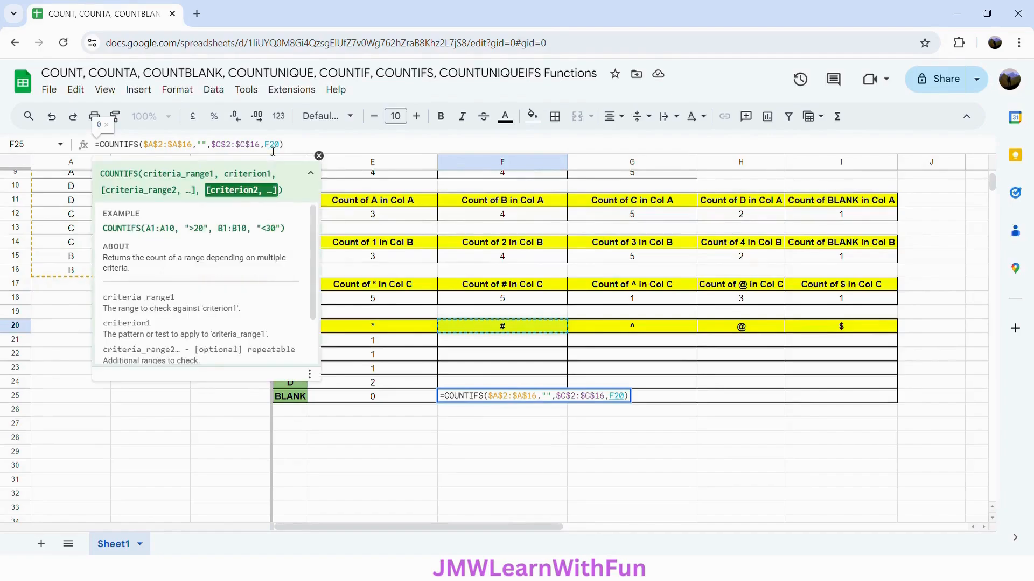
{"action": "type", "text": "$"}
{"action": "left_click", "coordinate": [297, 147]}
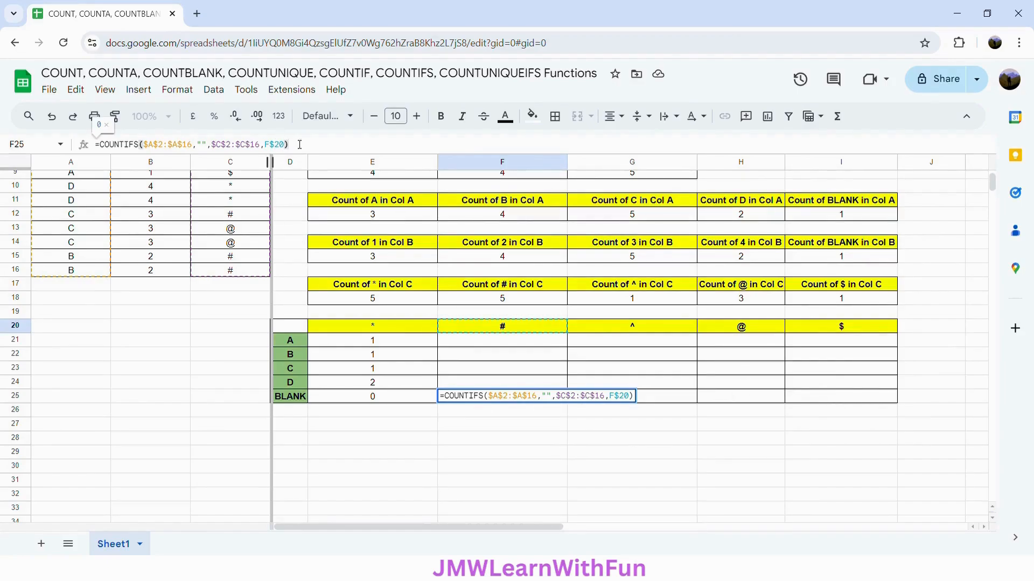
{"action": "key", "text": "Return"}
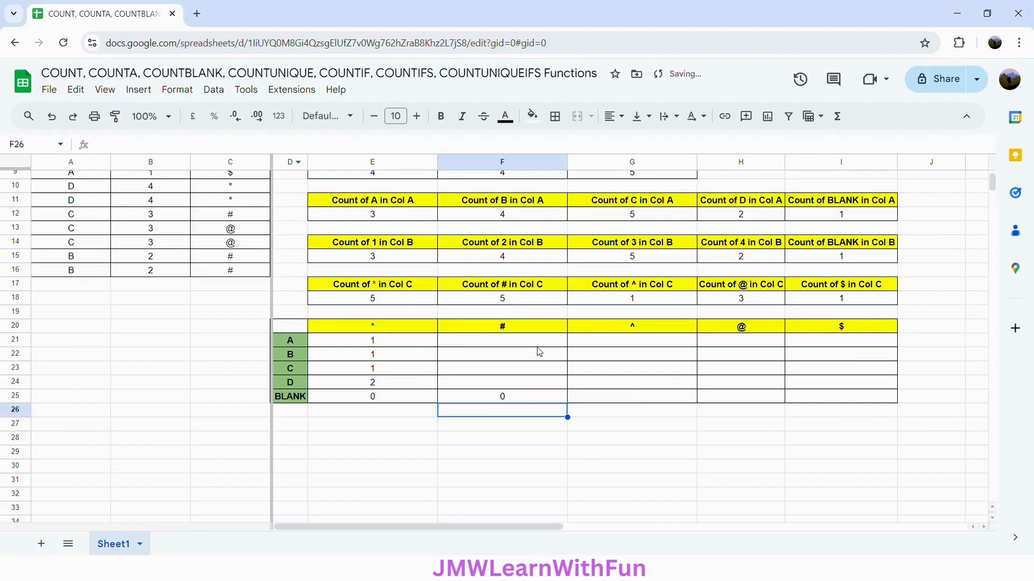
{"action": "left_click", "coordinate": [536, 398]}
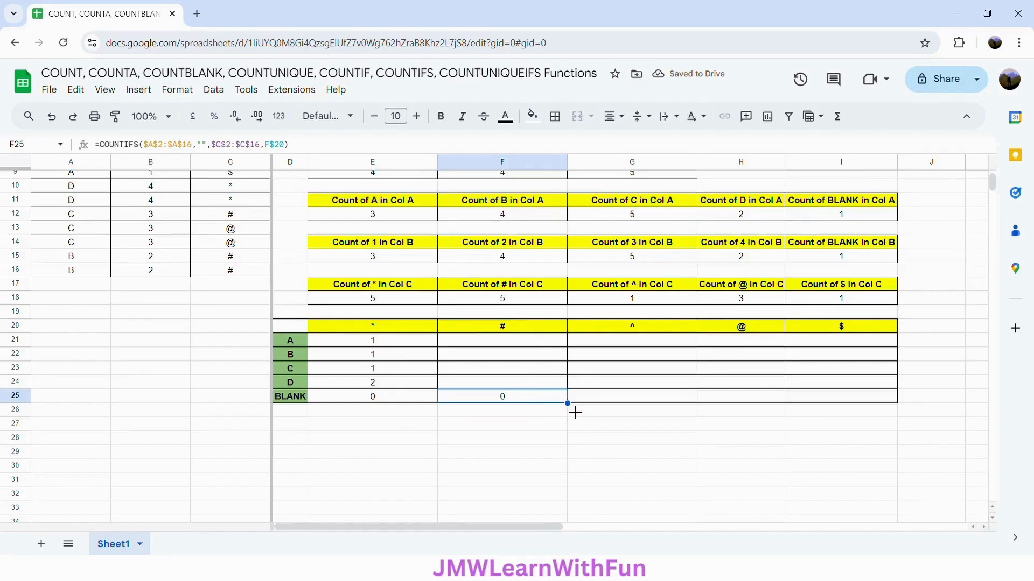
{"action": "left_click_drag", "start_coordinate": [575, 412], "coordinate": [841, 410]}
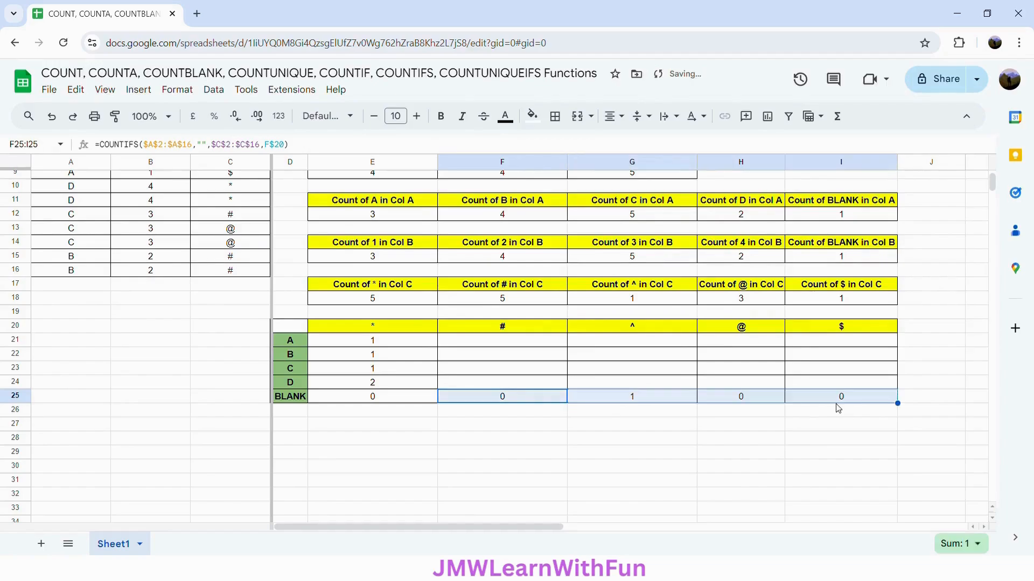
Step: Copy the formula from E21 across into F21 under the # heading
{"action": "left_click", "coordinate": [412, 343]}
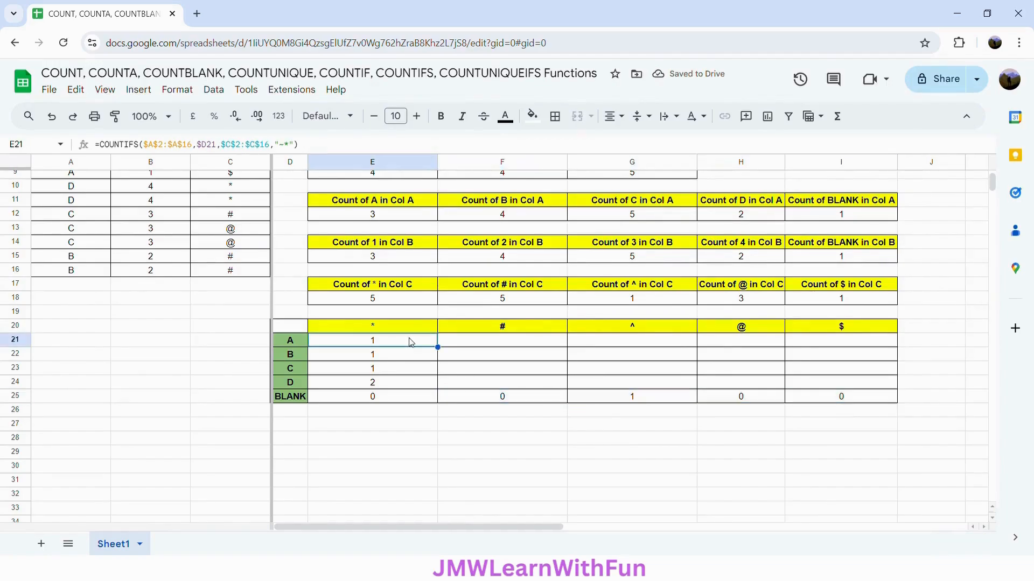
{"action": "left_click_drag", "start_coordinate": [448, 355], "coordinate": [492, 353]}
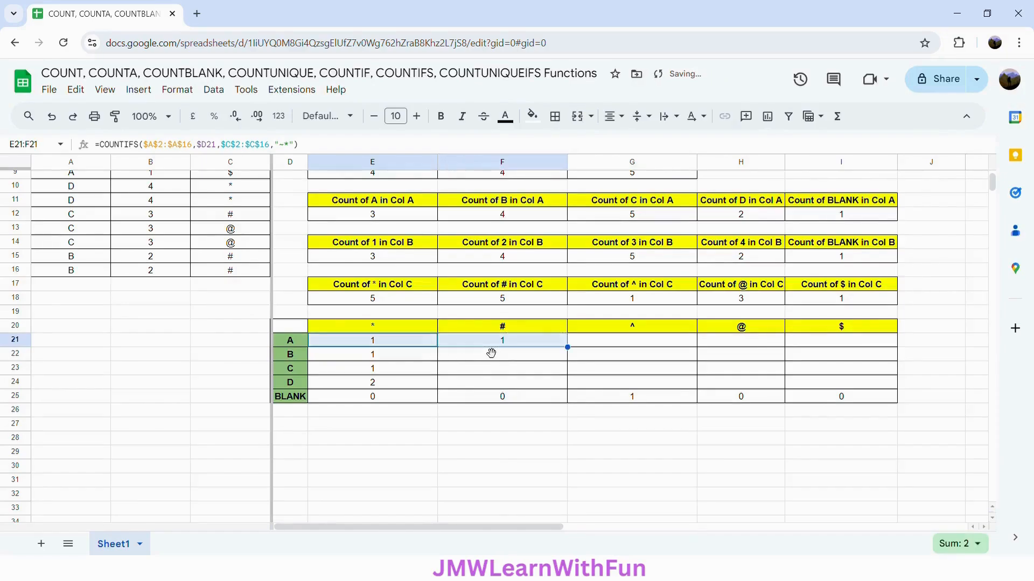
{"action": "left_click", "coordinate": [518, 345]}
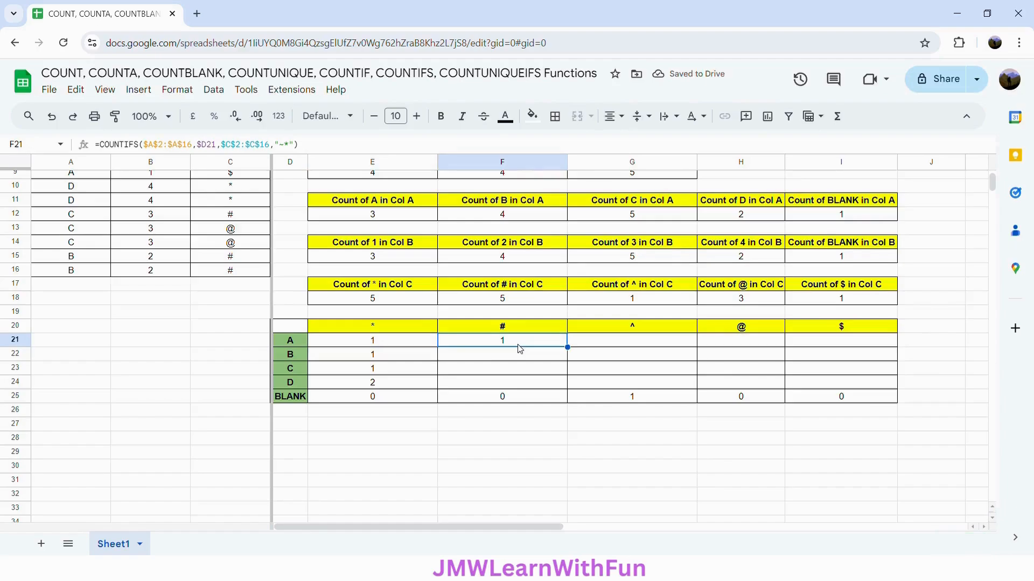
Step: Replace the second criterion in F21's COUNTIFS formula with F$20
{"action": "left_click", "coordinate": [299, 147]}
{"action": "left_click_drag", "start_coordinate": [295, 146], "coordinate": [279, 149]}
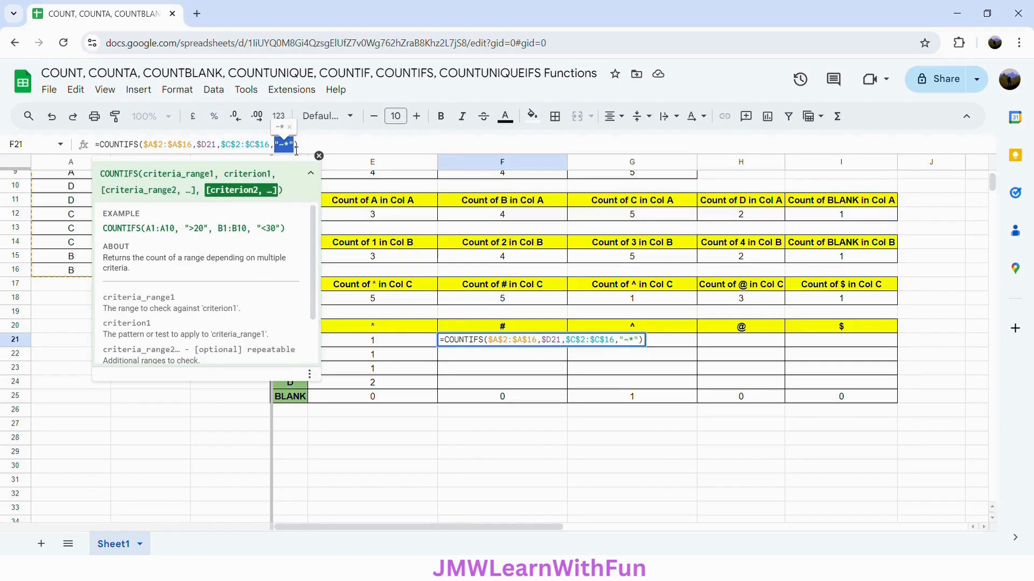
{"action": "key", "text": "BackSpace"}
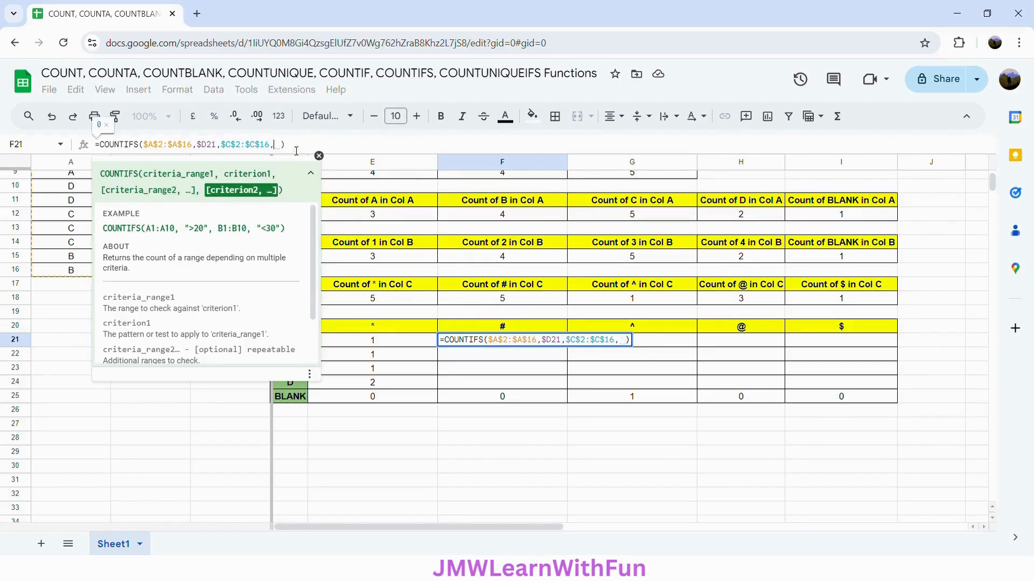
{"action": "left_click", "coordinate": [504, 326]}
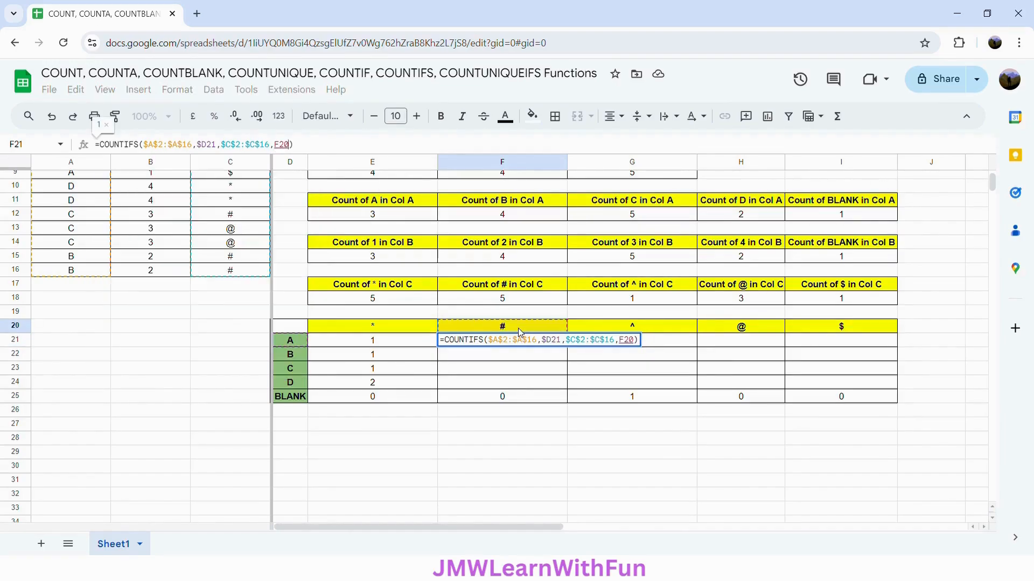
{"action": "left_click", "coordinate": [286, 146]}
{"action": "type", "text": "$"}
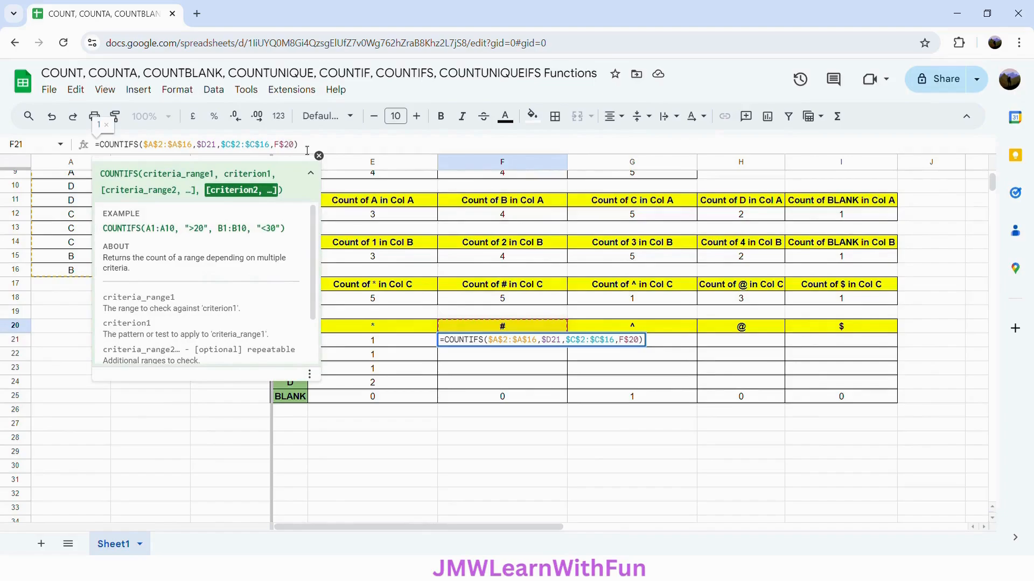
{"action": "left_click", "coordinate": [308, 149]}
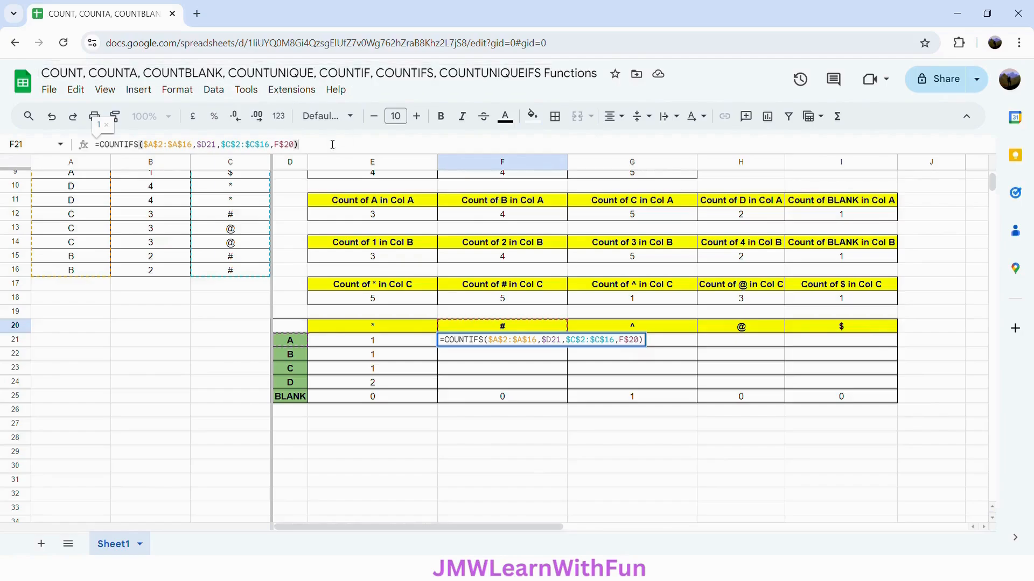
{"action": "key", "text": "Return"}
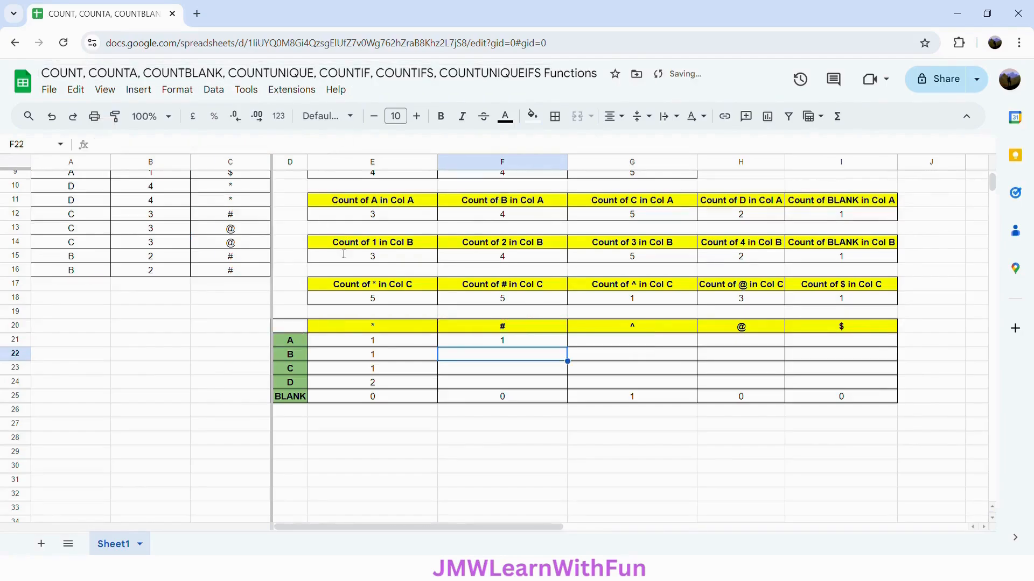
Step: Fill the formula from F21 through I24 and dismiss the suggested COUNTIFS formula
{"action": "left_click", "coordinate": [549, 345]}
{"action": "left_click_drag", "start_coordinate": [568, 348], "coordinate": [864, 389]}
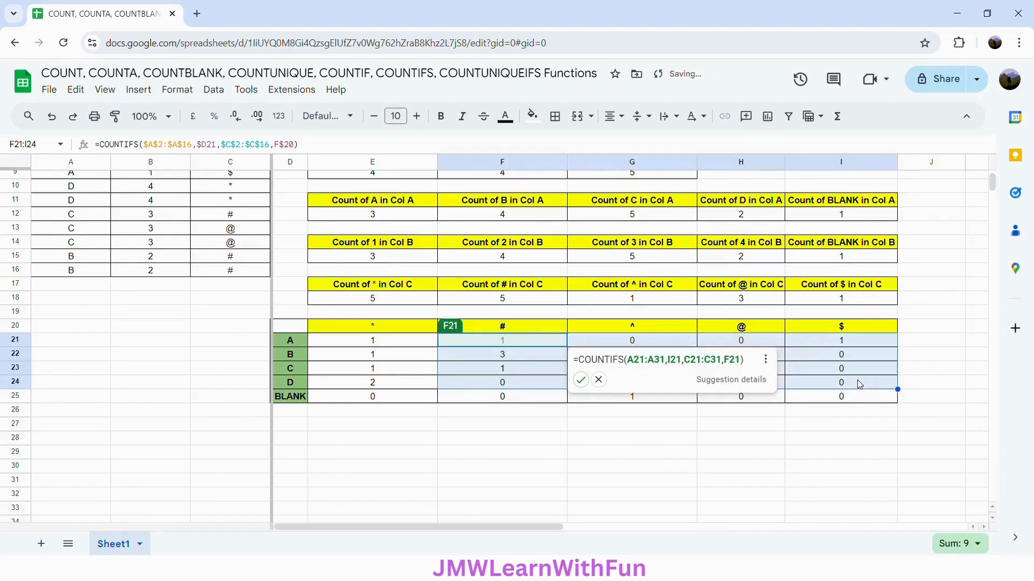
{"action": "left_click", "coordinate": [598, 380]}
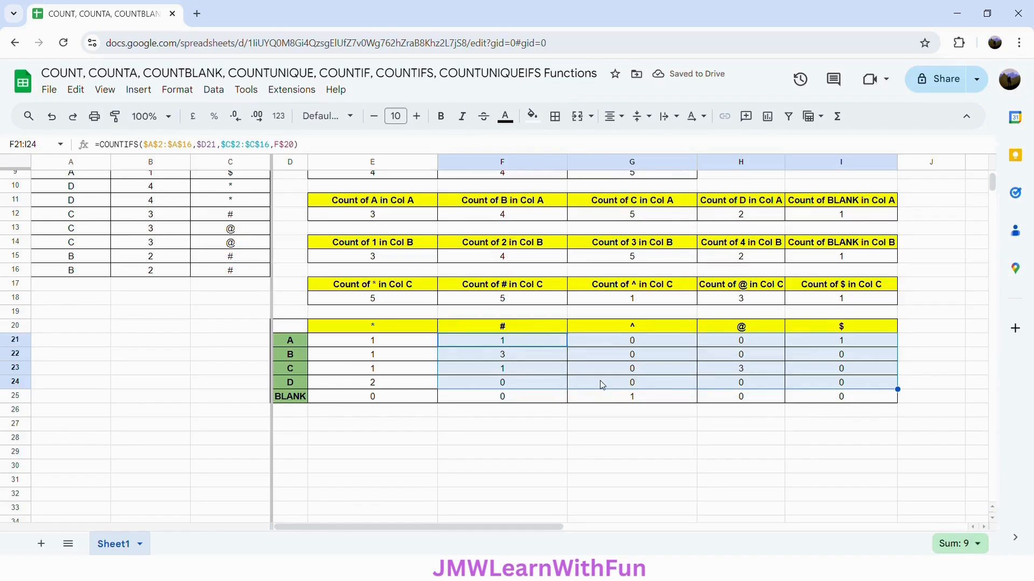
Step: Check the BLANK row's ^ count in G25 against the blank text entry and its special character in row 6
{"action": "left_click", "coordinate": [370, 344]}
{"action": "scroll", "coordinate": [369, 344], "scroll_direction": "up", "scroll_amount": 3}
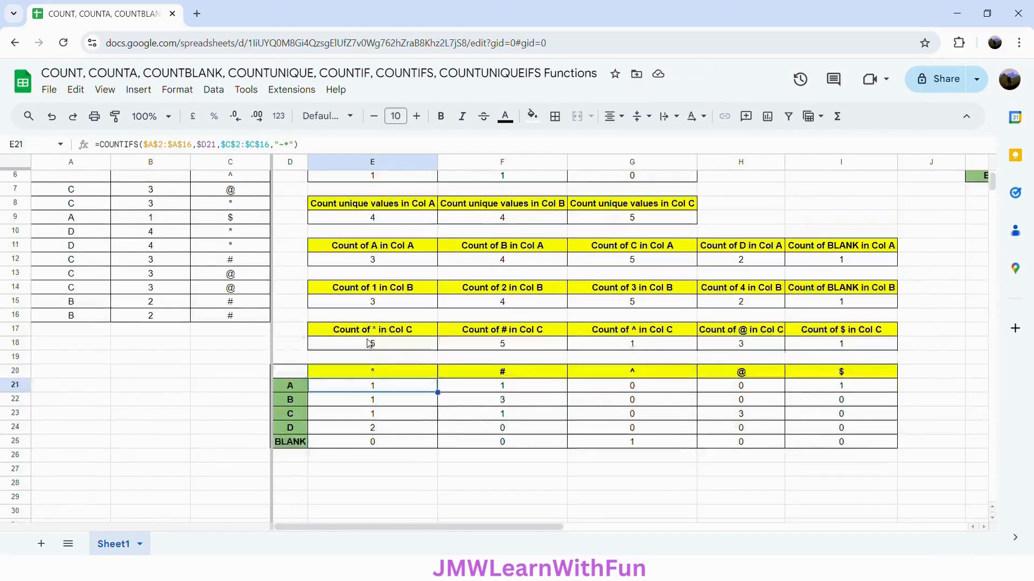
{"action": "scroll", "coordinate": [378, 396], "scroll_direction": "up", "scroll_amount": 2}
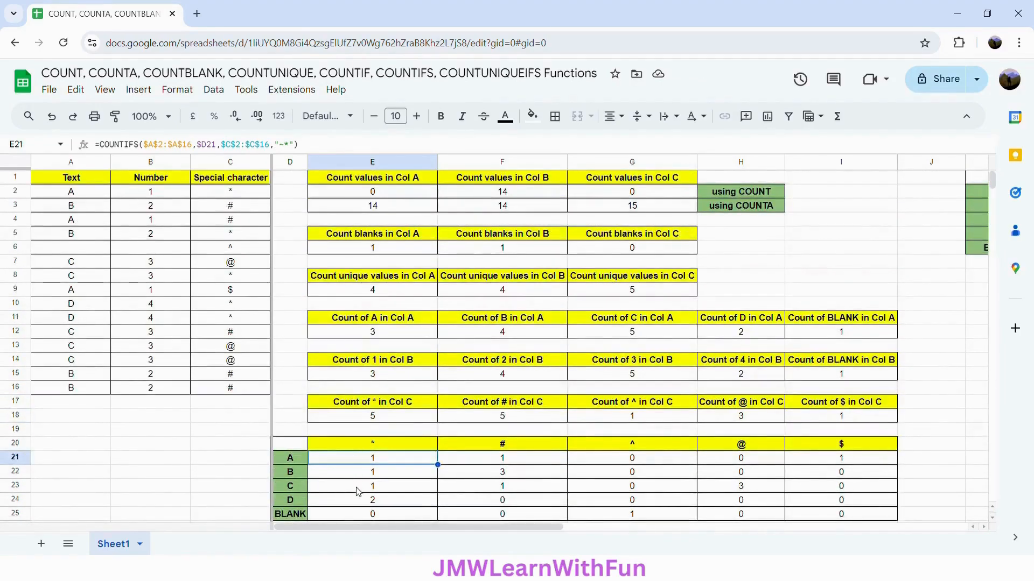
{"action": "left_click", "coordinate": [296, 516]}
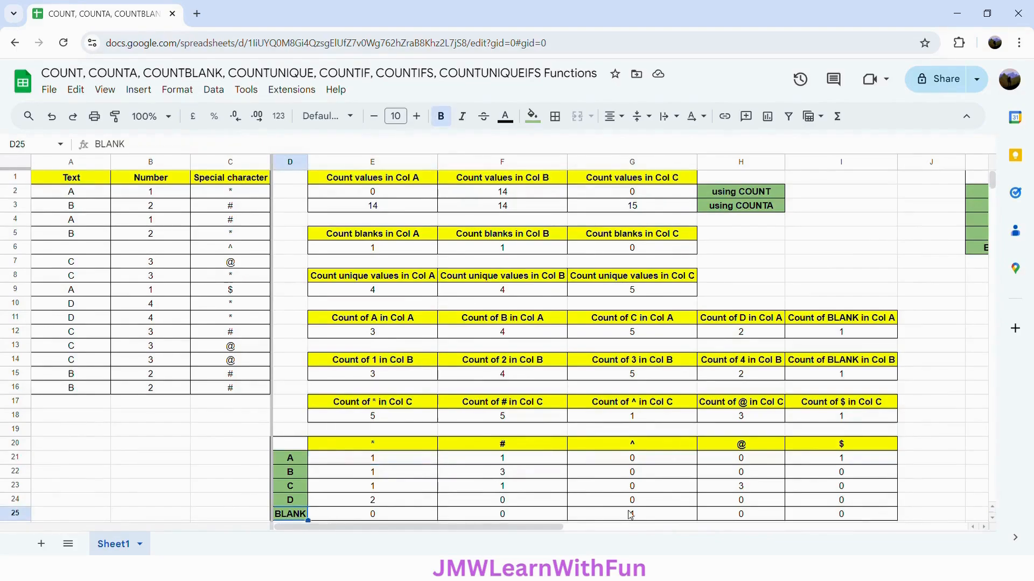
{"action": "left_click", "coordinate": [644, 518]}
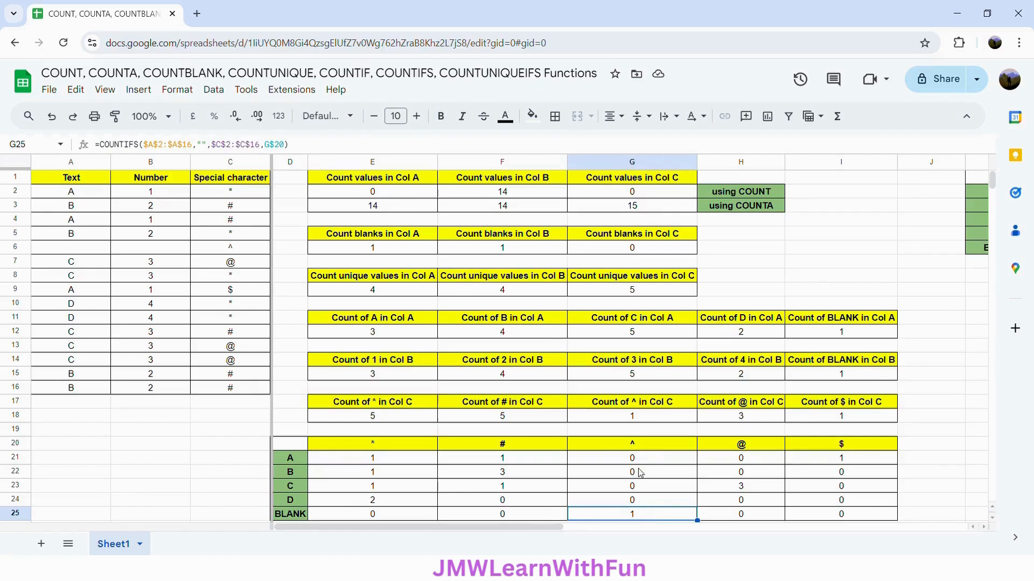
{"action": "left_click", "coordinate": [72, 249]}
{"action": "left_click", "coordinate": [246, 250]}
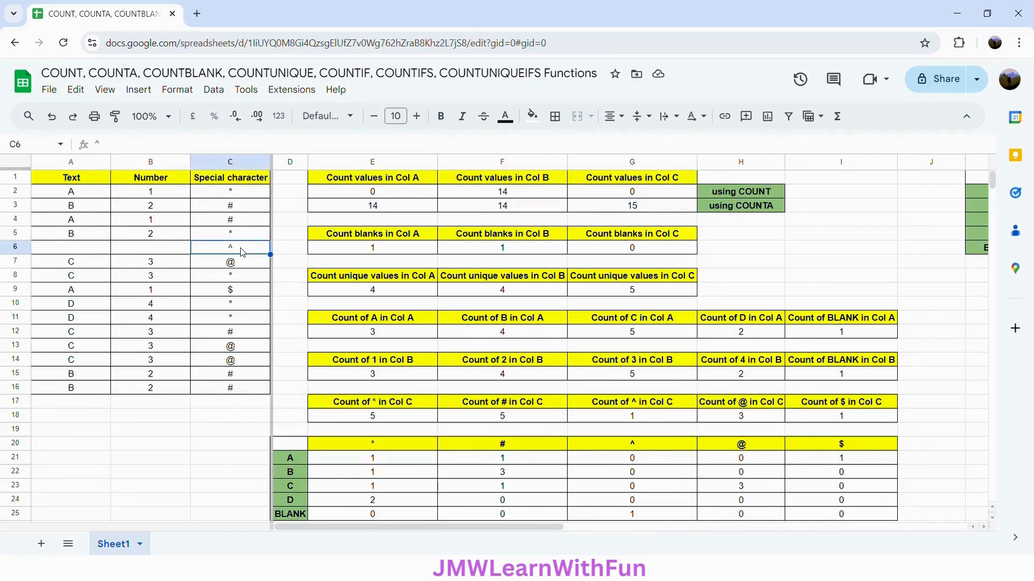
{"action": "left_click", "coordinate": [632, 516]}
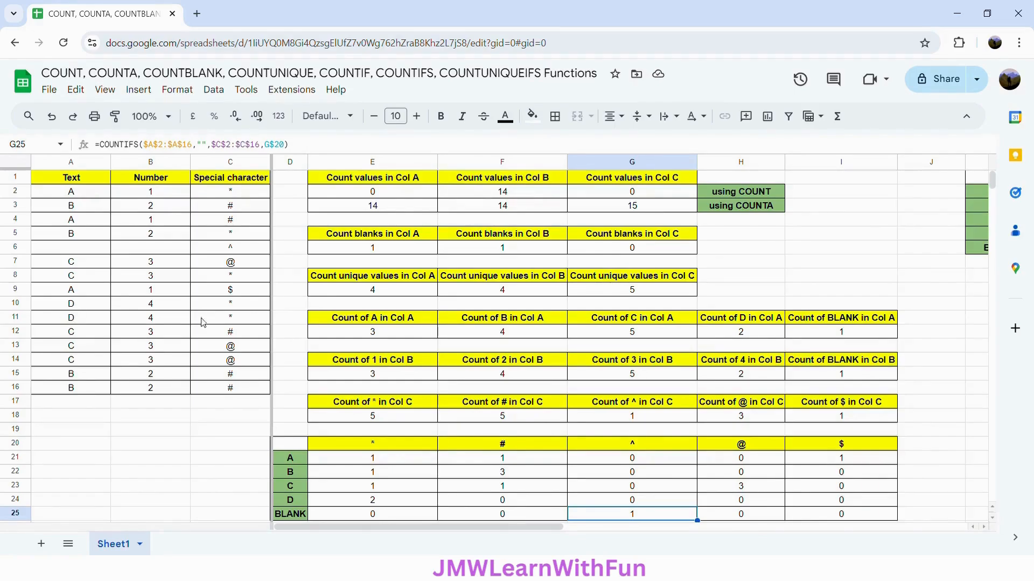
Step: Compare the D entries in rows 10 and 11 of the source data with the D and * count in E24
{"action": "left_click", "coordinate": [77, 309]}
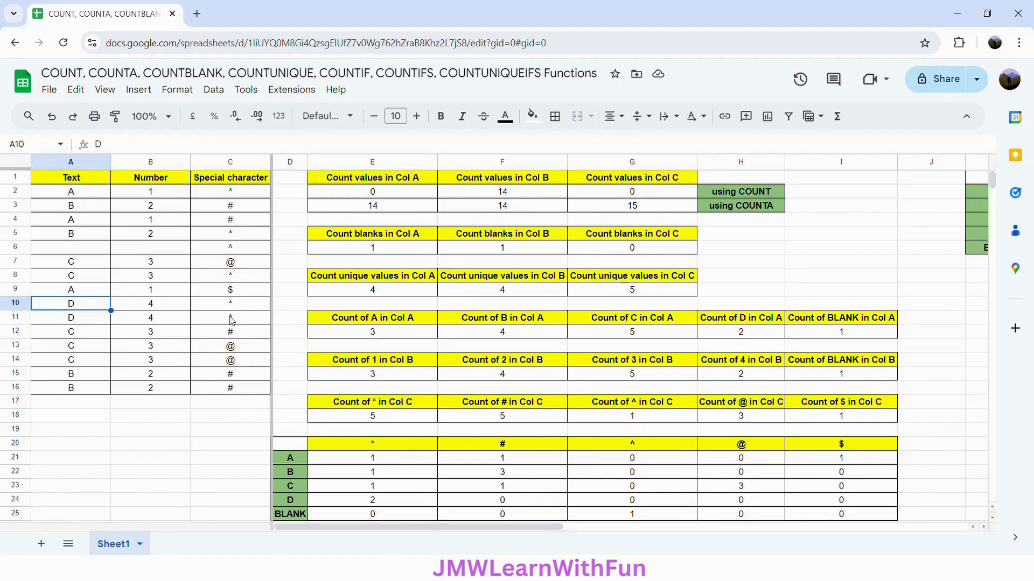
{"action": "left_click", "coordinate": [233, 322], "text": "shift"}
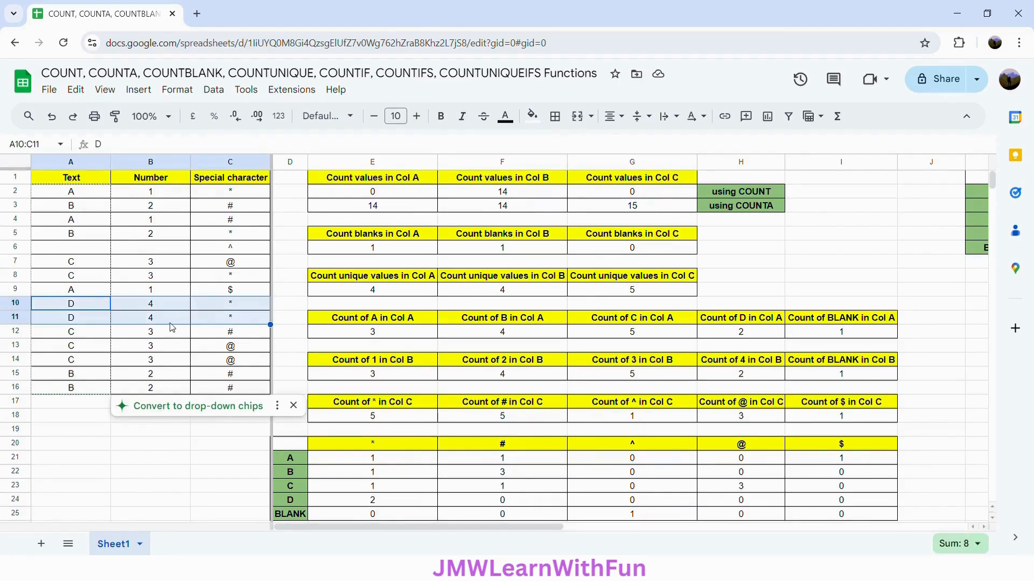
{"action": "left_click", "coordinate": [380, 504]}
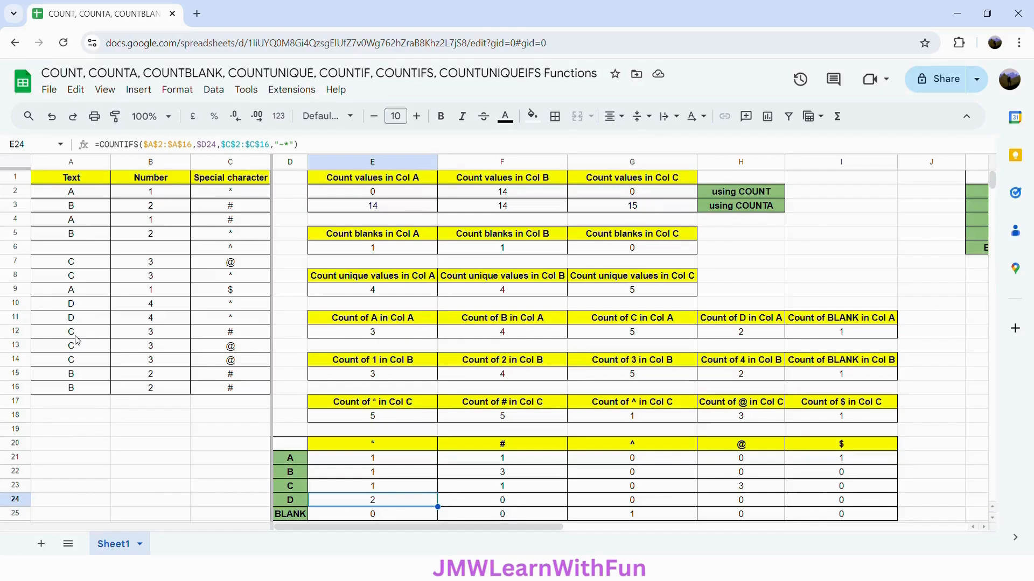
Step: Check the C entries in source rows 8 and 12 for * and #, and inspect the C and ^ count in G23
{"action": "left_click", "coordinate": [85, 279]}
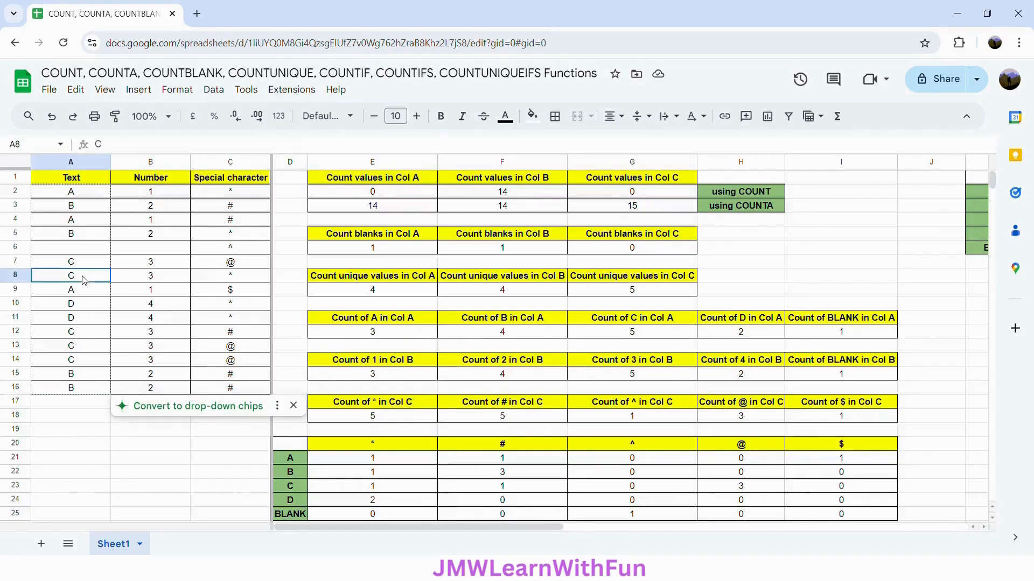
{"action": "left_click", "coordinate": [222, 279], "text": "shift"}
{"action": "left_click", "coordinate": [85, 338]}
{"action": "left_click", "coordinate": [239, 336], "text": "shift"}
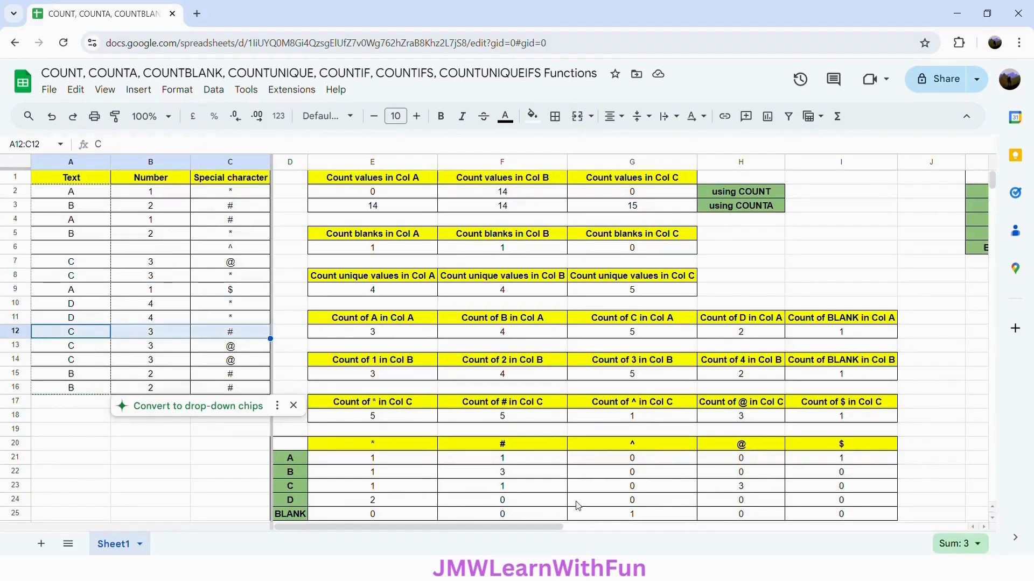
{"action": "left_click", "coordinate": [628, 493]}
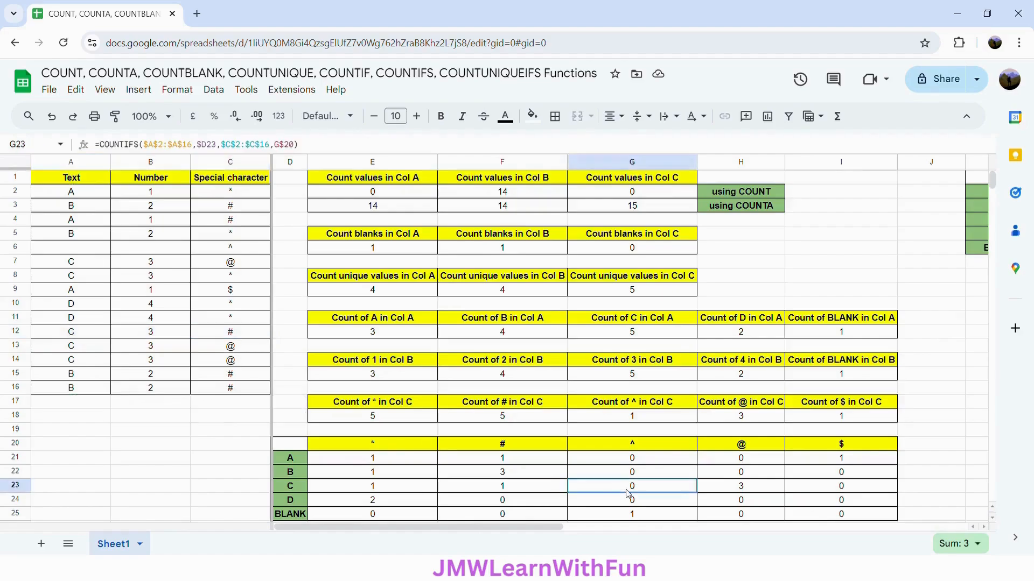
Step: Verify the C and @ count in H23 against source rows 7, 13 and 14, and inspect the $ count in I23
{"action": "left_click", "coordinate": [759, 490]}
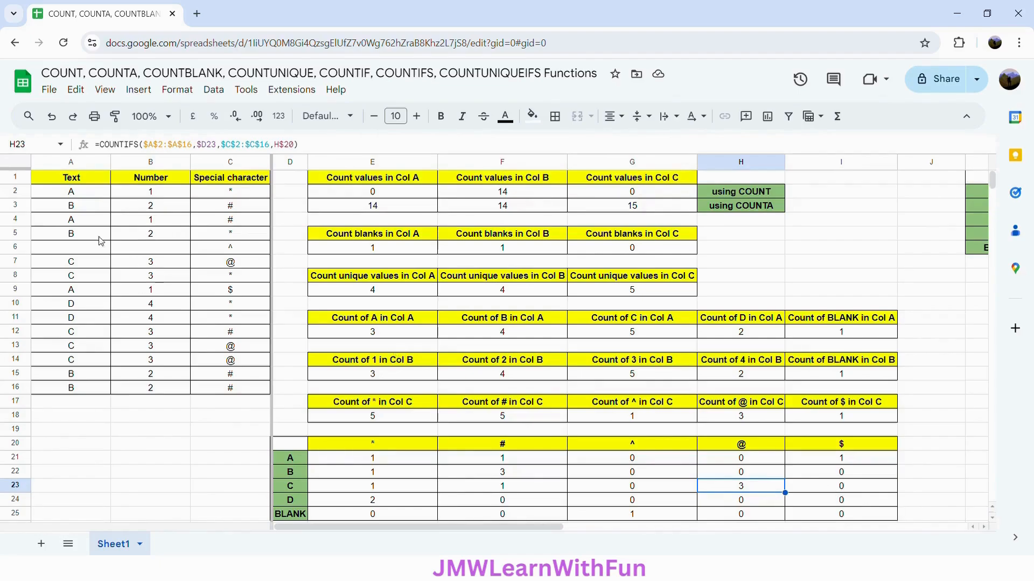
{"action": "left_click", "coordinate": [81, 265]}
{"action": "left_click", "coordinate": [232, 263], "text": "shift"}
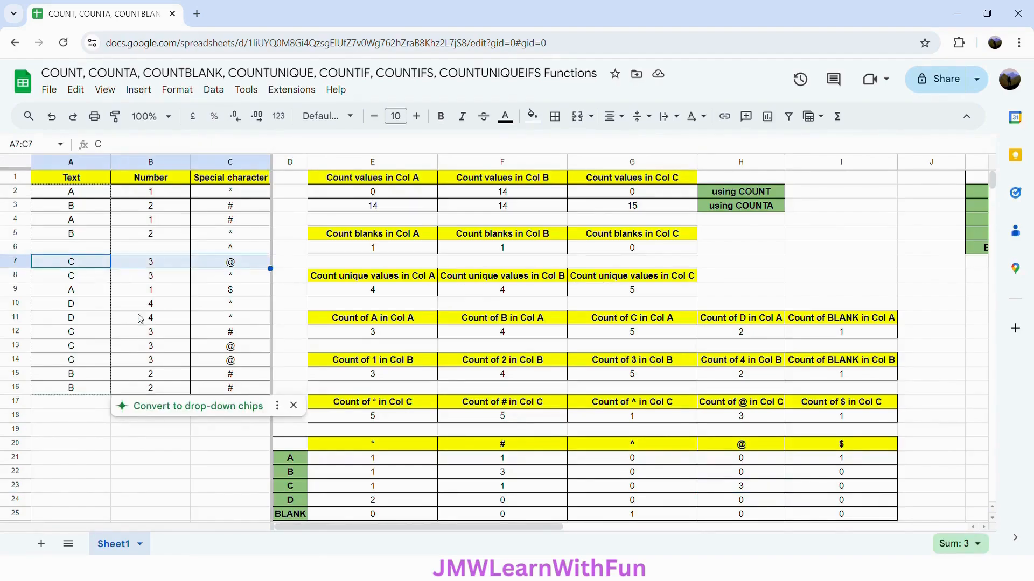
{"action": "left_click", "coordinate": [90, 352]}
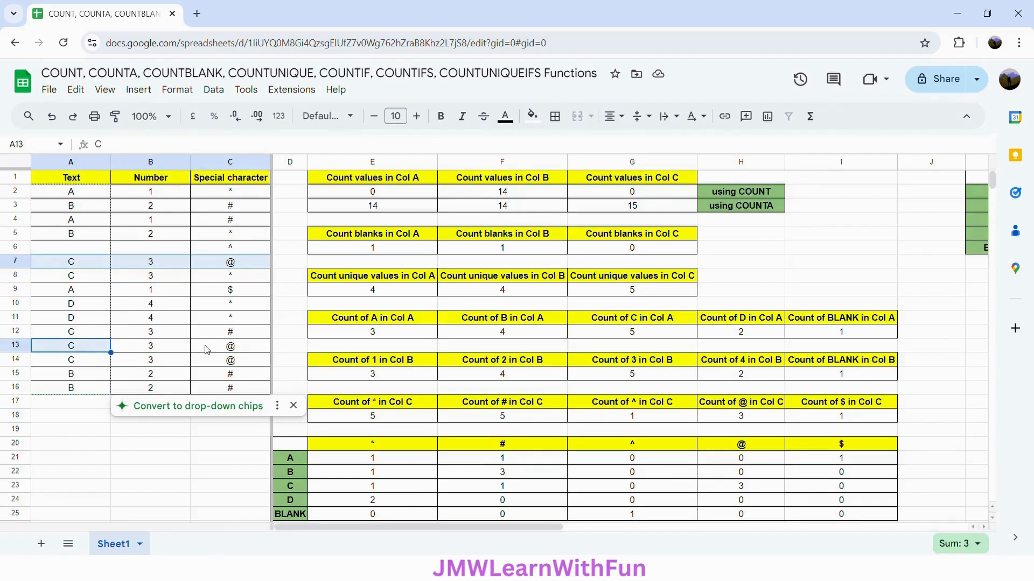
{"action": "left_click", "coordinate": [253, 350]}
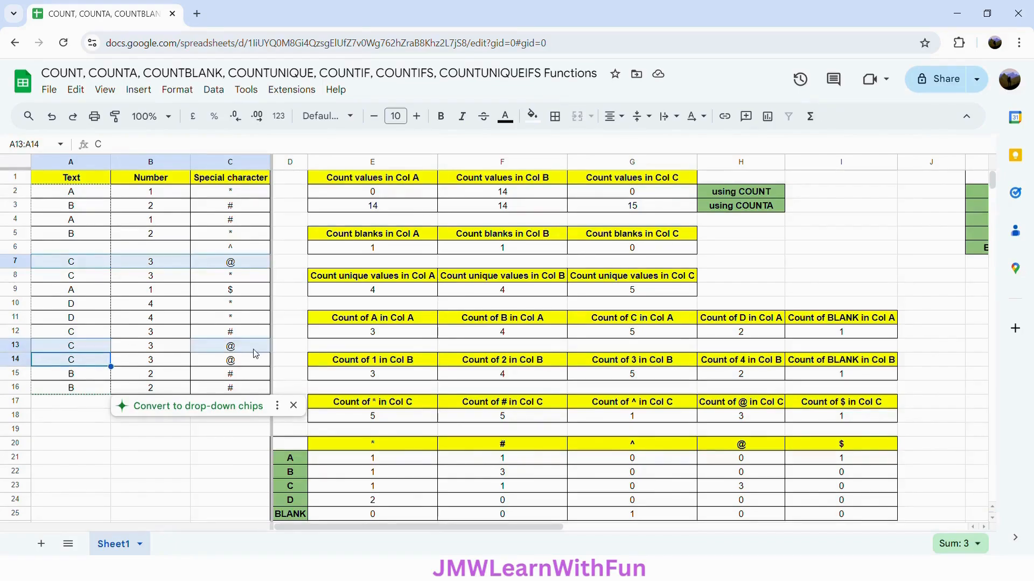
{"action": "left_click", "coordinate": [256, 362], "text": "shift"}
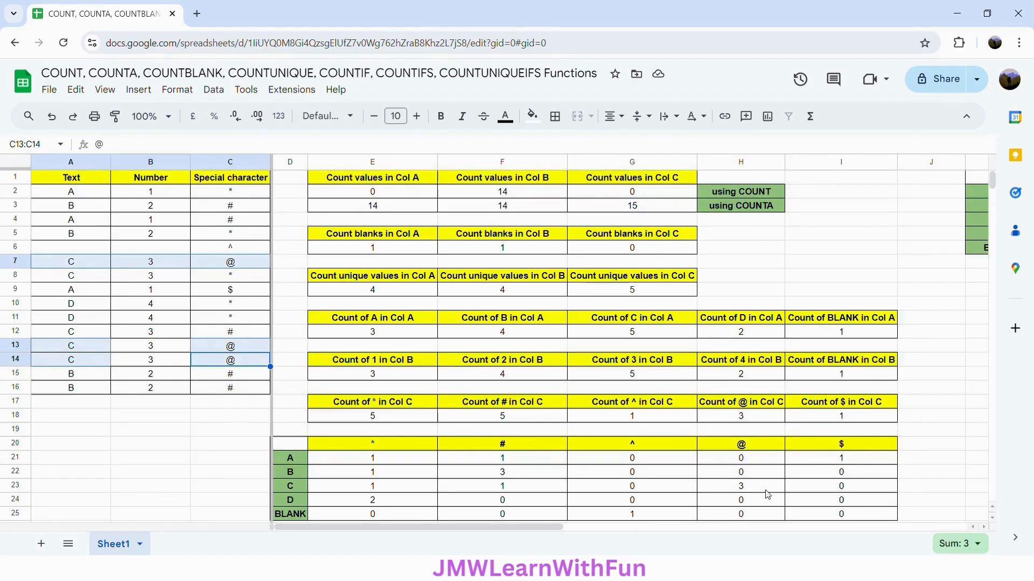
{"action": "left_click", "coordinate": [829, 487]}
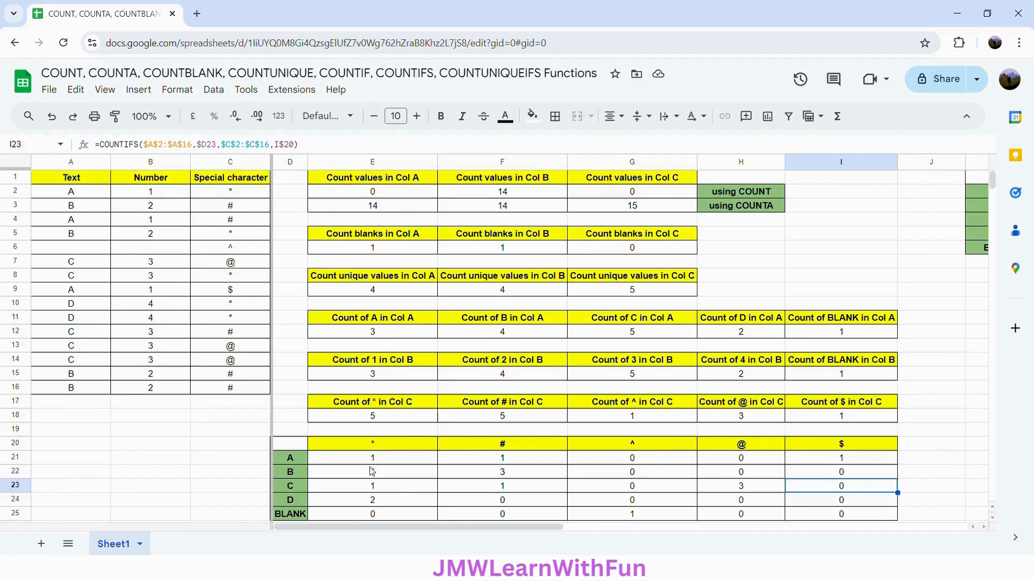
Step: Verify the B row's * and # counts against source rows 5, 3, 15 and 16, and inspect the ^ count in G22
{"action": "left_click", "coordinate": [87, 235]}
{"action": "left_click", "coordinate": [226, 235]}
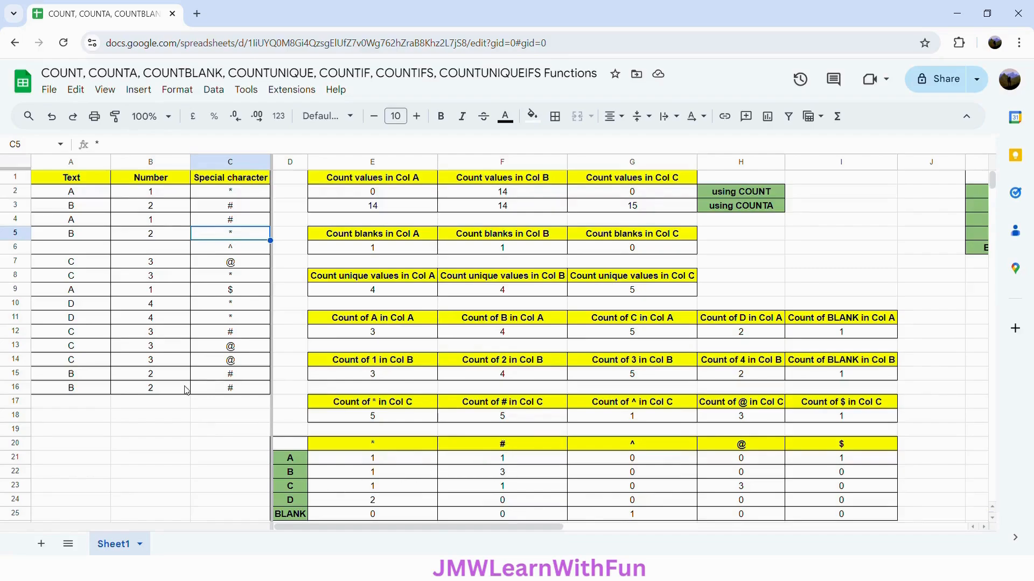
{"action": "left_click", "coordinate": [78, 211]}
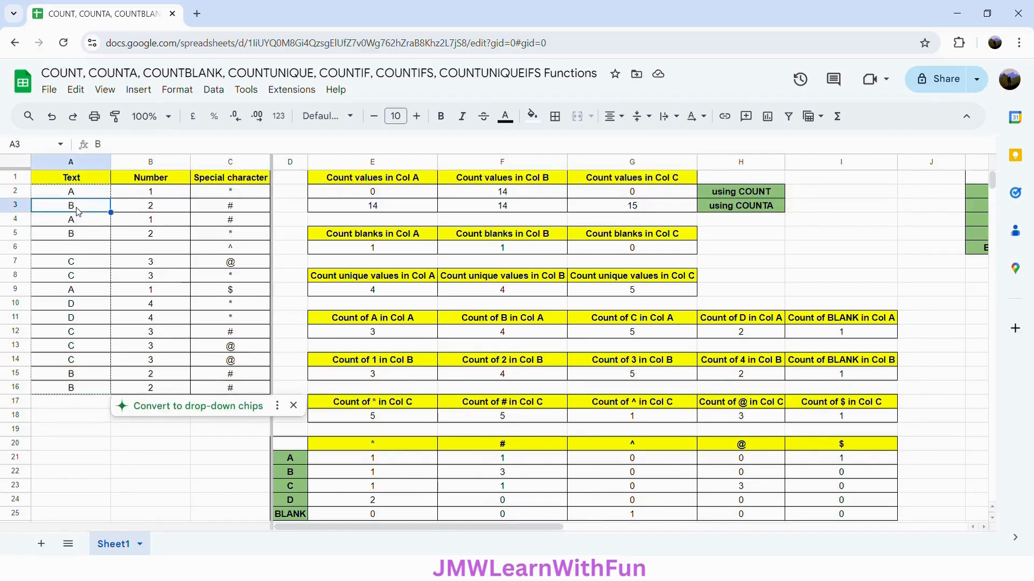
{"action": "left_click", "coordinate": [239, 215], "text": "ctrl"}
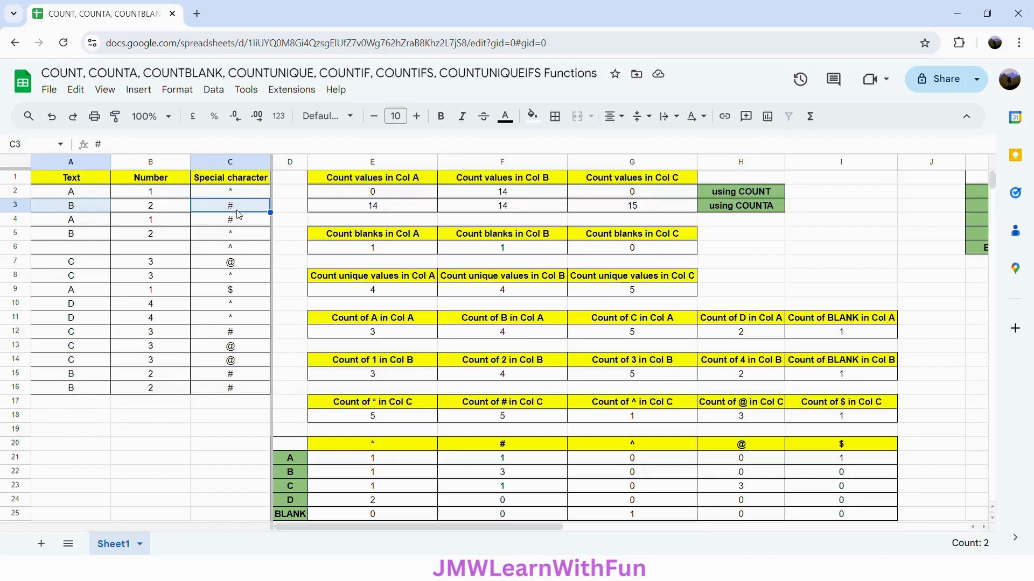
{"action": "left_click", "coordinate": [81, 376], "text": "ctrl"}
{"action": "left_click", "coordinate": [248, 376], "text": "ctrl"}
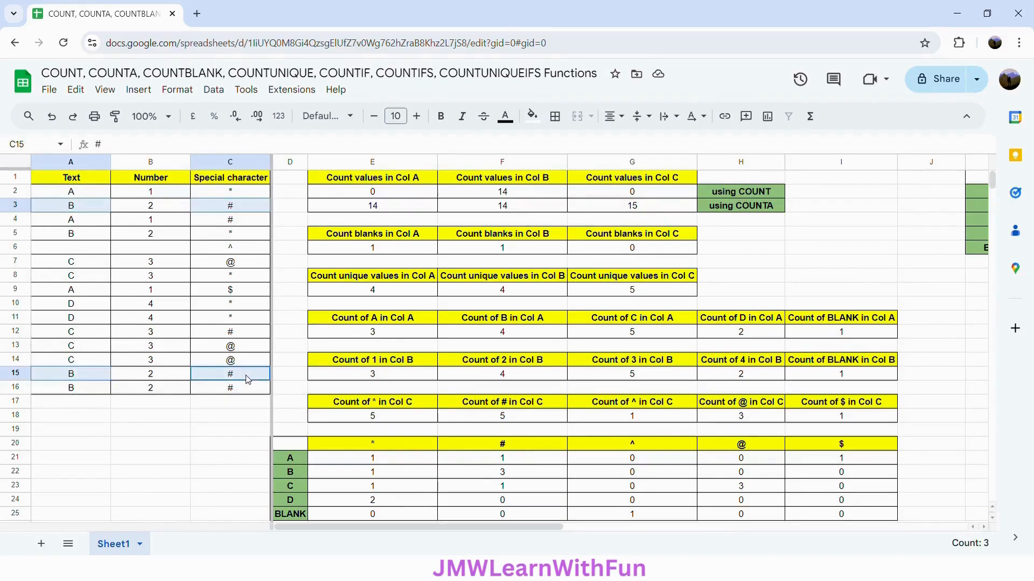
{"action": "left_click", "coordinate": [101, 392], "text": "ctrl"}
{"action": "left_click", "coordinate": [223, 390], "text": "ctrl"}
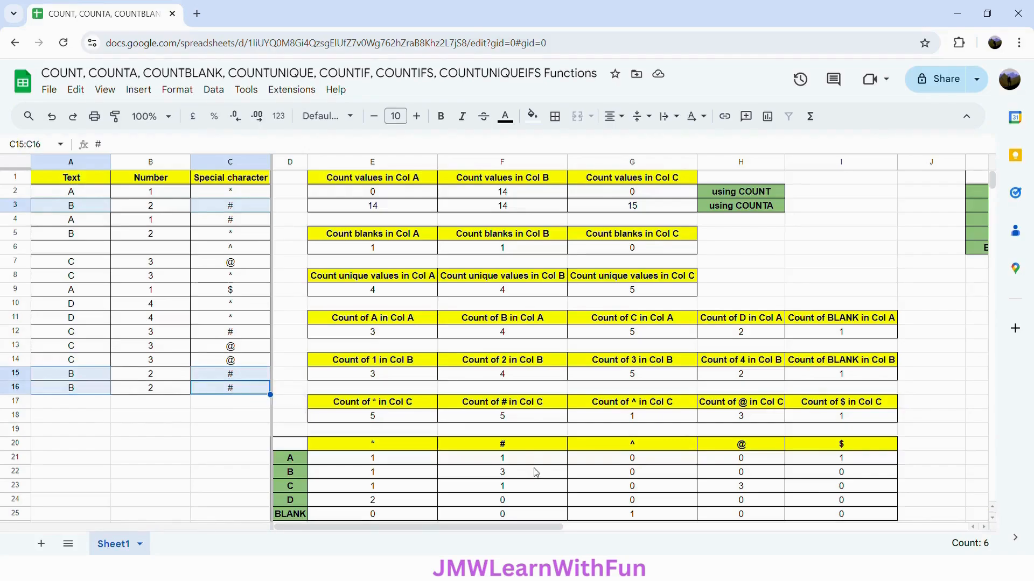
{"action": "left_click", "coordinate": [616, 477]}
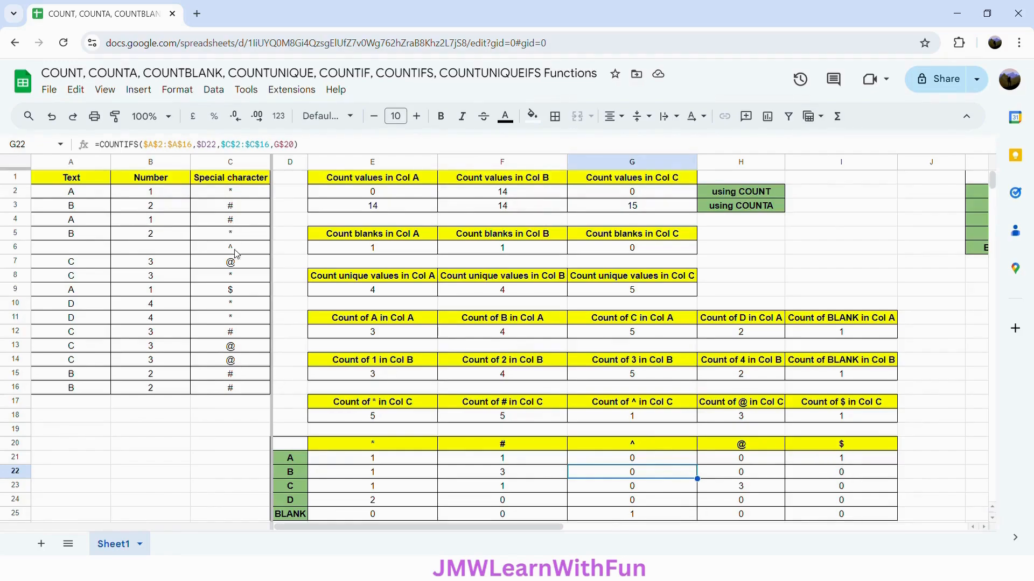
Step: Verify the A row's * and # counts in E21 and F21 against source rows 2 and 4
{"action": "left_click", "coordinate": [398, 463]}
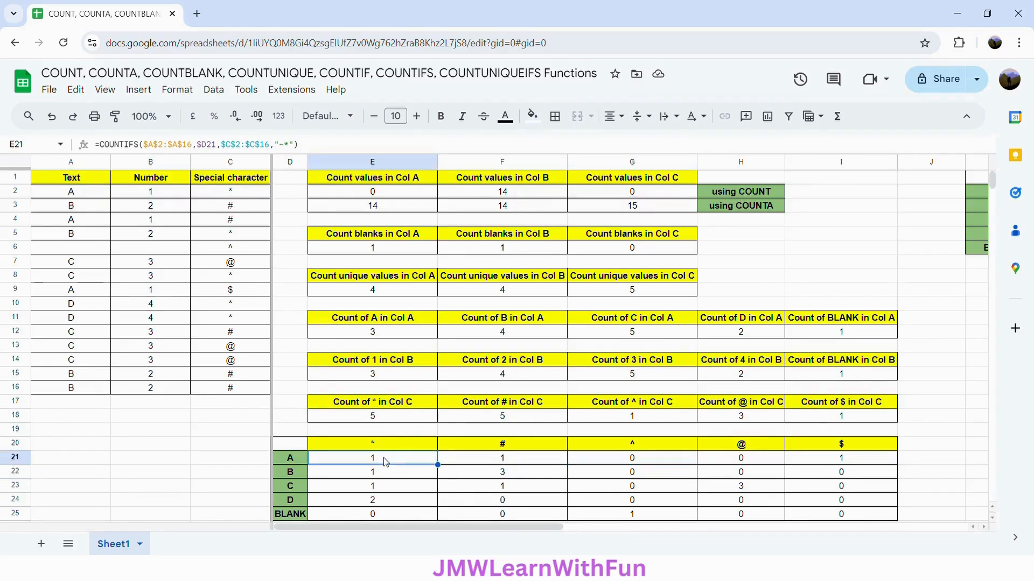
{"action": "left_click", "coordinate": [87, 195]}
{"action": "left_click", "coordinate": [225, 194], "text": "ctrl"}
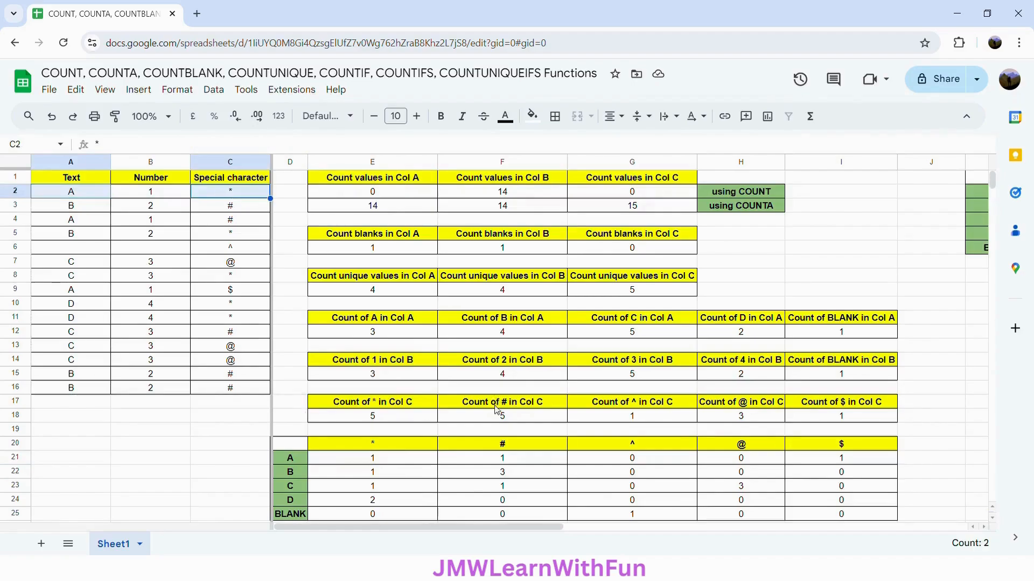
{"action": "left_click", "coordinate": [494, 462]}
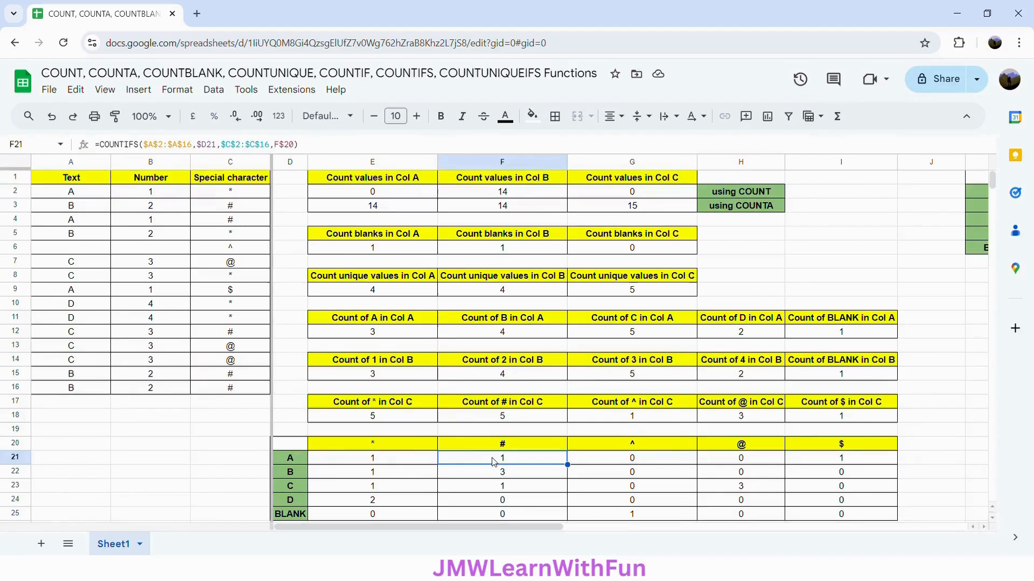
{"action": "left_click", "coordinate": [76, 220]}
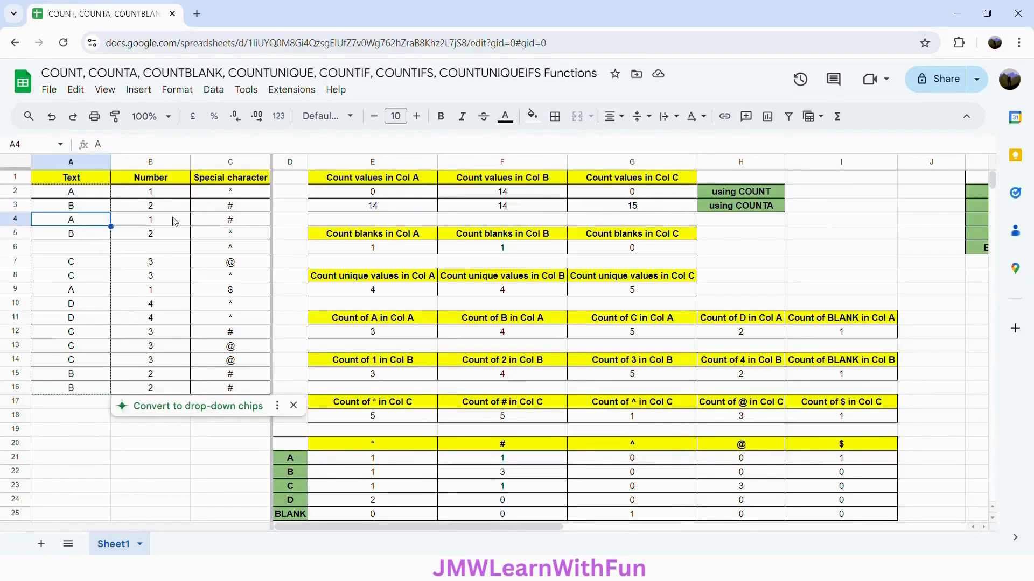
{"action": "left_click", "coordinate": [223, 228], "text": "ctrl"}
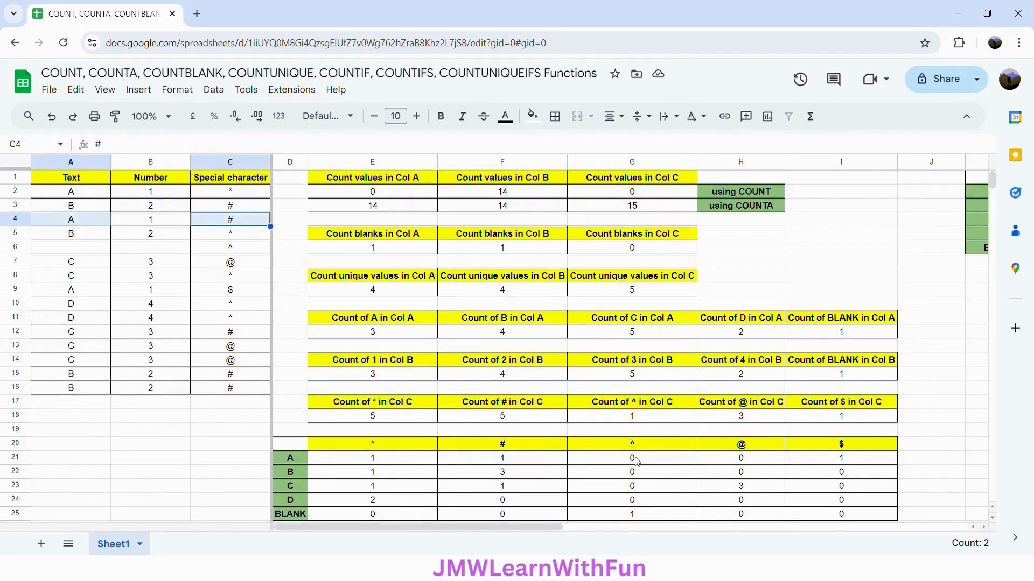
Step: Check the ^ entry in source row 6, inspect the @ and $ headers, and compare the I21 count with source row 9
{"action": "left_click", "coordinate": [225, 250]}
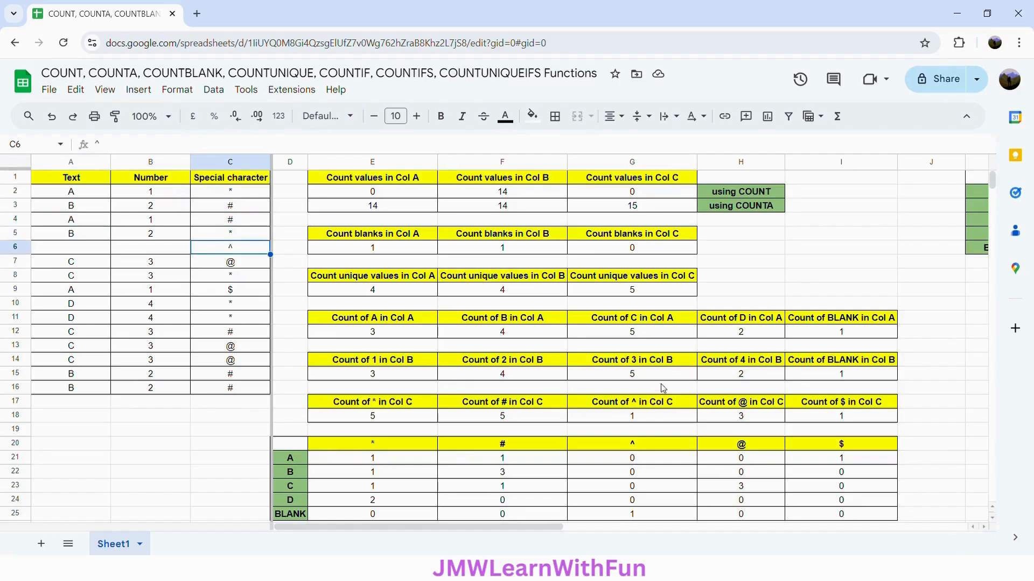
{"action": "left_click", "coordinate": [747, 447]}
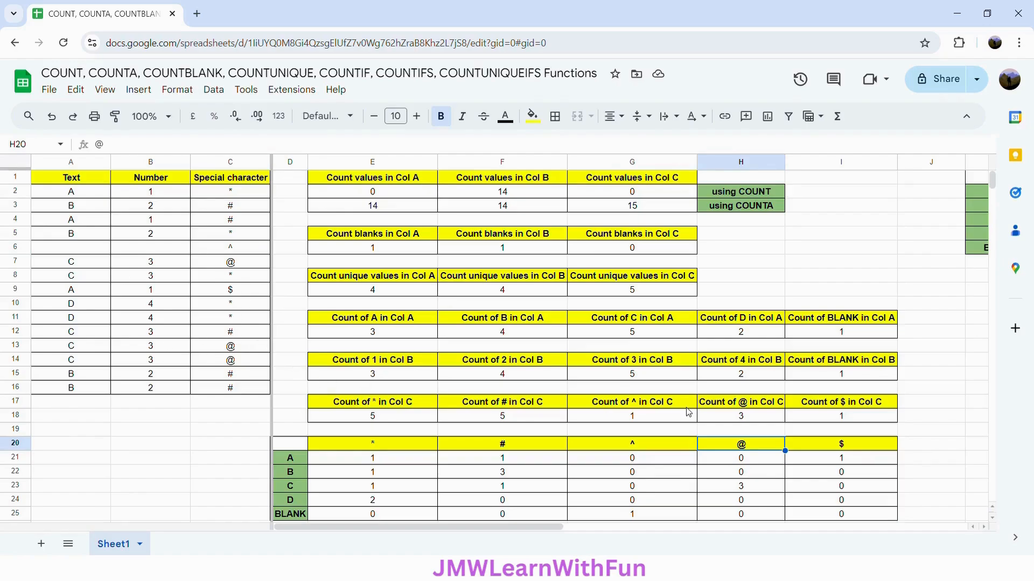
{"action": "left_click", "coordinate": [825, 446]}
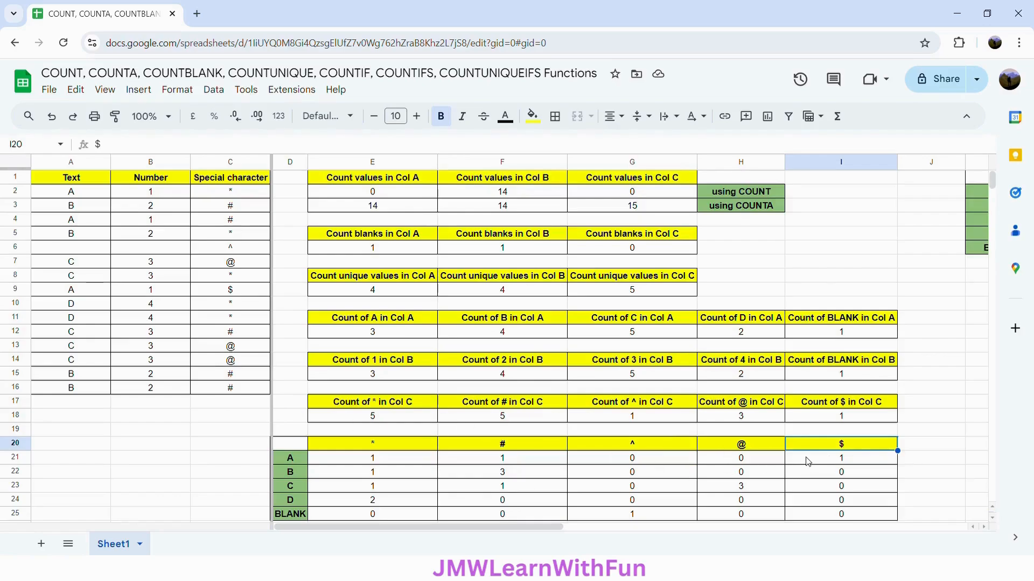
{"action": "left_click", "coordinate": [808, 461]}
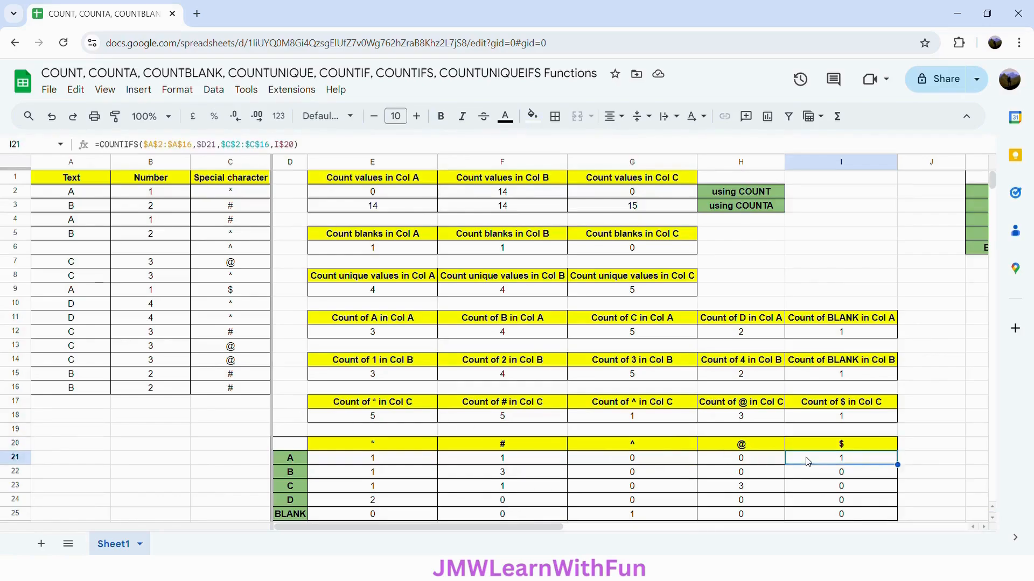
{"action": "left_click", "coordinate": [98, 291]}
{"action": "left_click", "coordinate": [254, 291]}
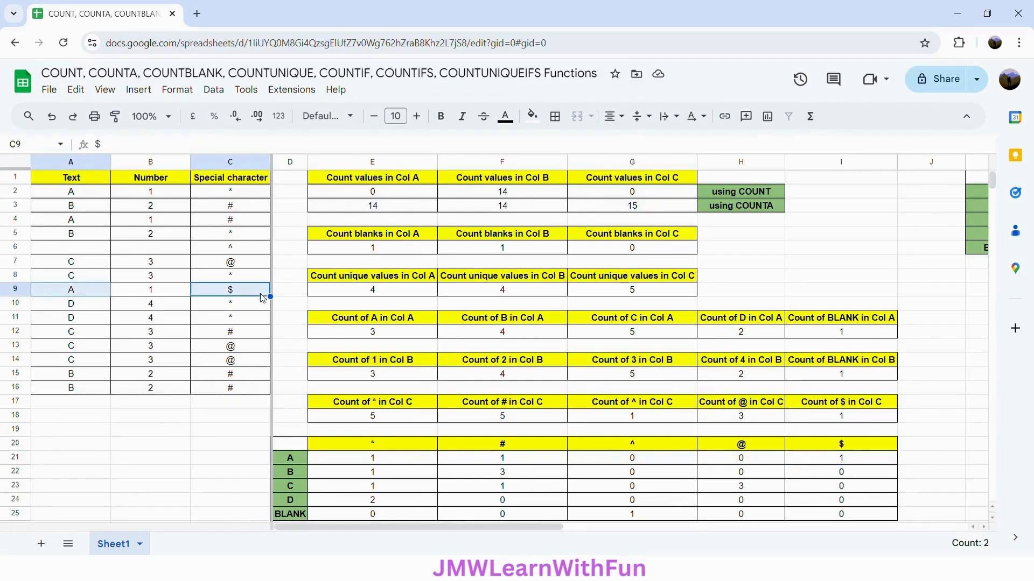
Step: Inspect the empty table in K1:P6, with its A to BLANK row labels and special character column headers
{"action": "left_click", "coordinate": [606, 461]}
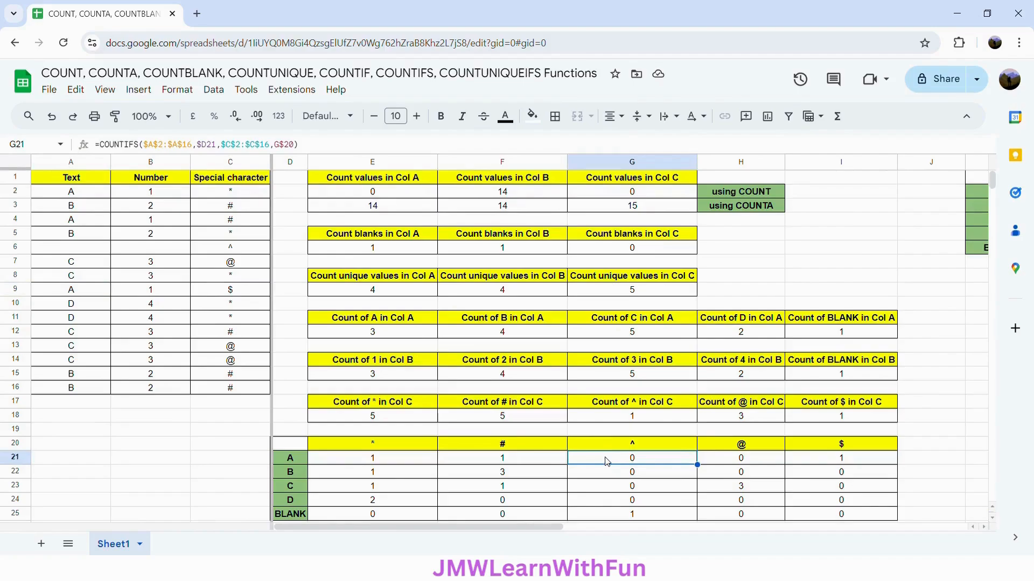
{"action": "key", "text": "Right"}
{"action": "key", "text": "Right"}
{"action": "key", "text": "Right"}
{"action": "key", "text": "Right"}
{"action": "key", "text": "Right"}
{"action": "key", "text": "Right"}
{"action": "key", "text": "Right"}
{"action": "key", "text": "Right"}
{"action": "key", "text": "Right"}
{"action": "key", "text": "Right"}
{"action": "key", "text": "Right"}
{"action": "key", "text": "Right"}
{"action": "key", "text": "Right"}
{"action": "key", "text": "Right"}
{"action": "key", "text": "Right"}
{"action": "key", "text": "Right"}
{"action": "key", "text": "Right"}
{"action": "key", "text": "Right"}
{"action": "key", "text": "Left"}
{"action": "key", "text": "Left"}
{"action": "key", "text": "Left"}
{"action": "key", "text": "Left"}
{"action": "key", "text": "Left"}
{"action": "key", "text": "Left"}
{"action": "key", "text": "Left"}
{"action": "key", "text": "Left"}
{"action": "key", "text": "Left"}
{"action": "key", "text": "Left"}
{"action": "key", "text": "Left"}
{"action": "key", "text": "Left"}
{"action": "key", "text": "Left"}
{"action": "key", "text": "Left"}
{"action": "key", "text": "Left"}
{"action": "key", "text": "Left"}
{"action": "key", "text": "Left"}
{"action": "key", "text": "Left"}
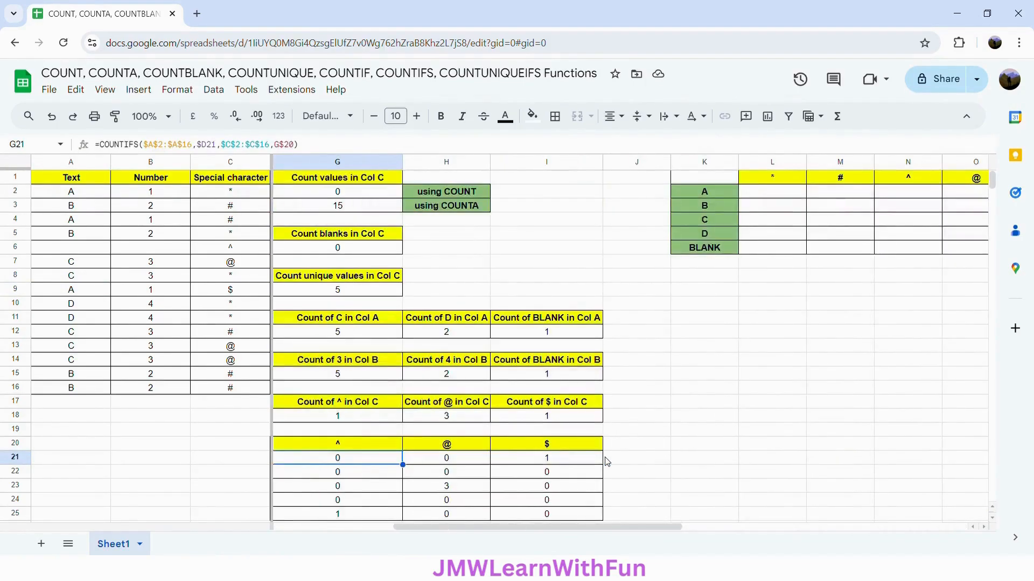
{"action": "key", "text": "Right"}
{"action": "key", "text": "Right"}
{"action": "key", "text": "Right"}
{"action": "key", "text": "Right"}
{"action": "key", "text": "Right"}
{"action": "key", "text": "Right"}
{"action": "key", "text": "Right"}
{"action": "key", "text": "Right"}
{"action": "key", "text": "Right"}
{"action": "key", "text": "Right"}
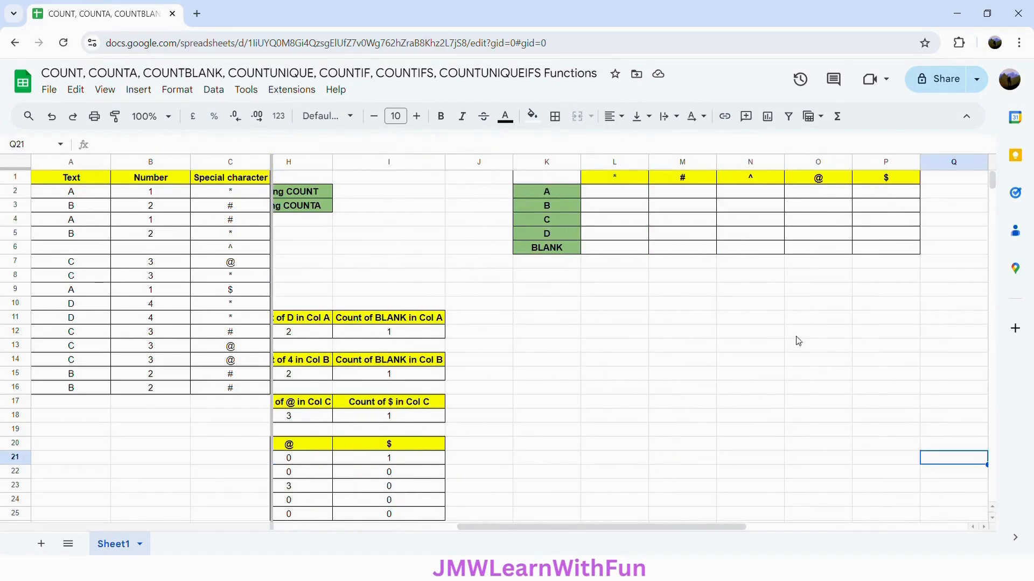
{"action": "left_click", "coordinate": [554, 193]}
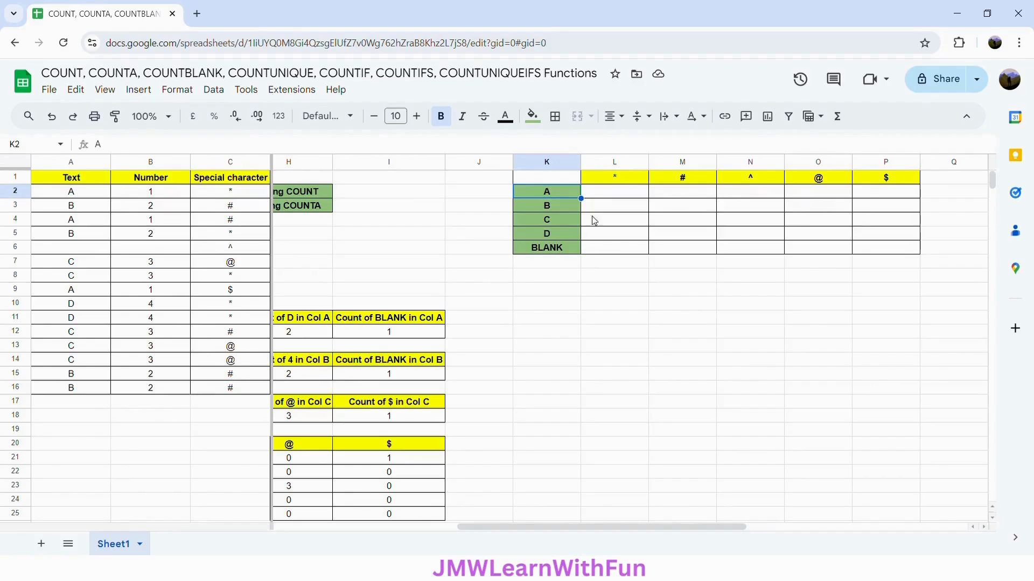
Step: Start a COUNTUNIQUEIFS formula in L2 with the absolute range $C$2:$C$16 as the range to count
{"action": "left_click", "coordinate": [597, 200]}
{"action": "type", "text": "="}
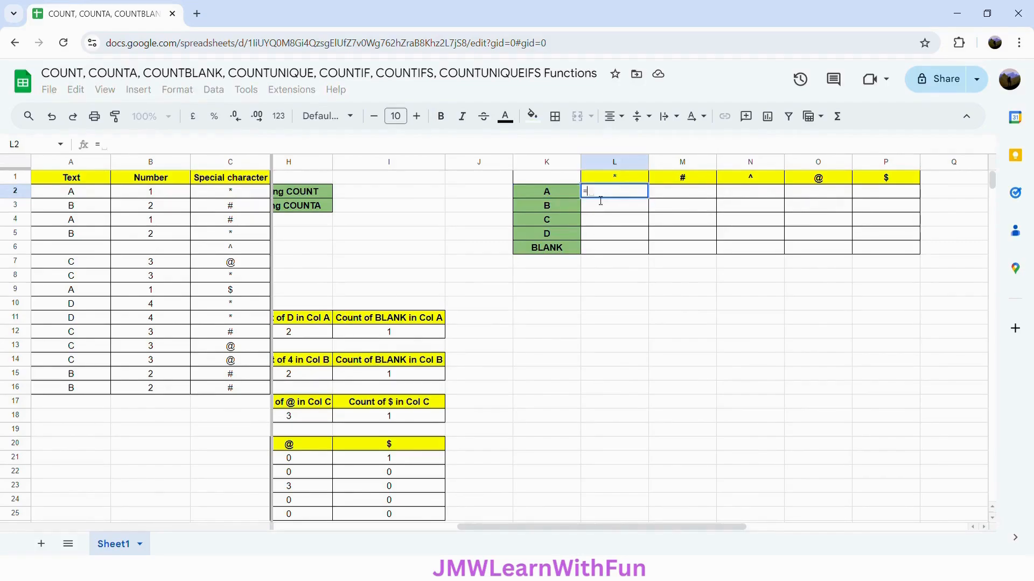
{"action": "type", "text": "COUNTUNIQUEI"}
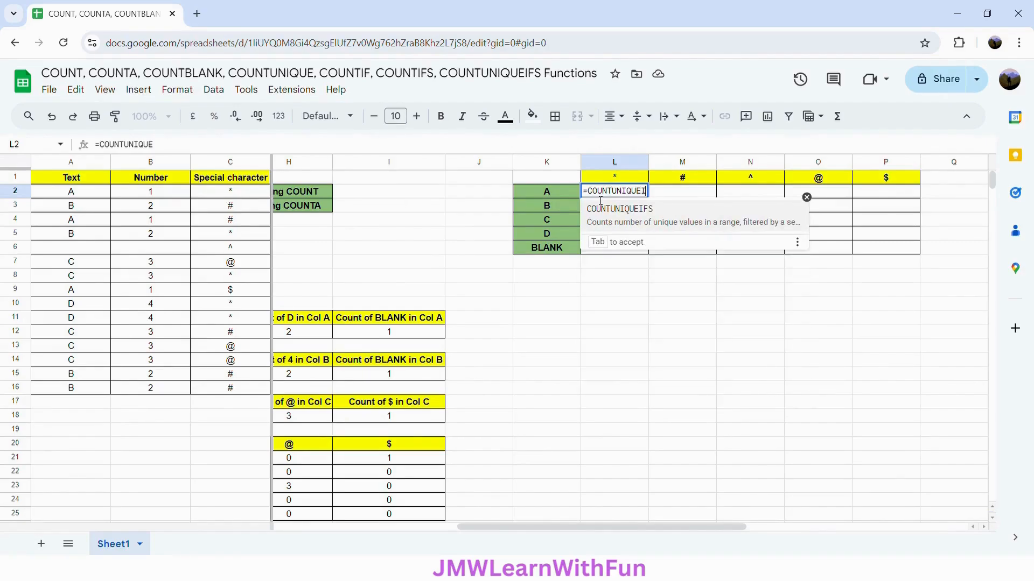
{"action": "type", "text": "FS("}
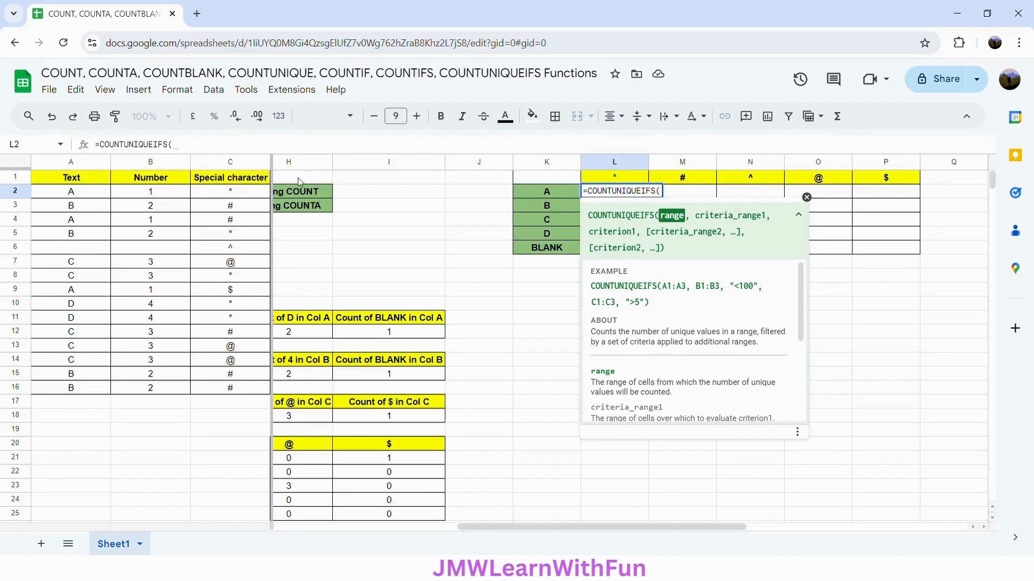
{"action": "left_click_drag", "start_coordinate": [228, 192], "coordinate": [234, 399]}
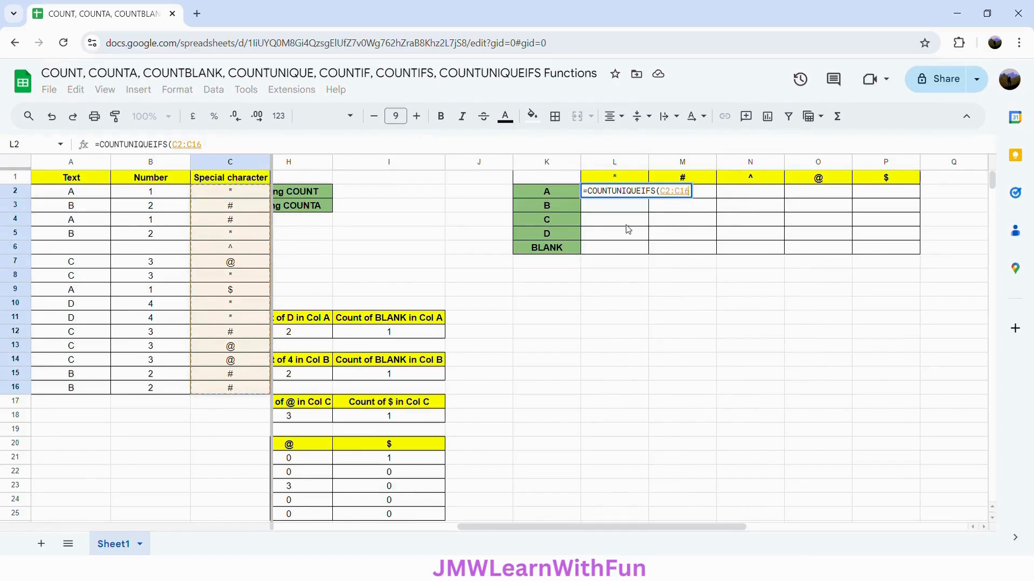
{"action": "left_click", "coordinate": [220, 145]}
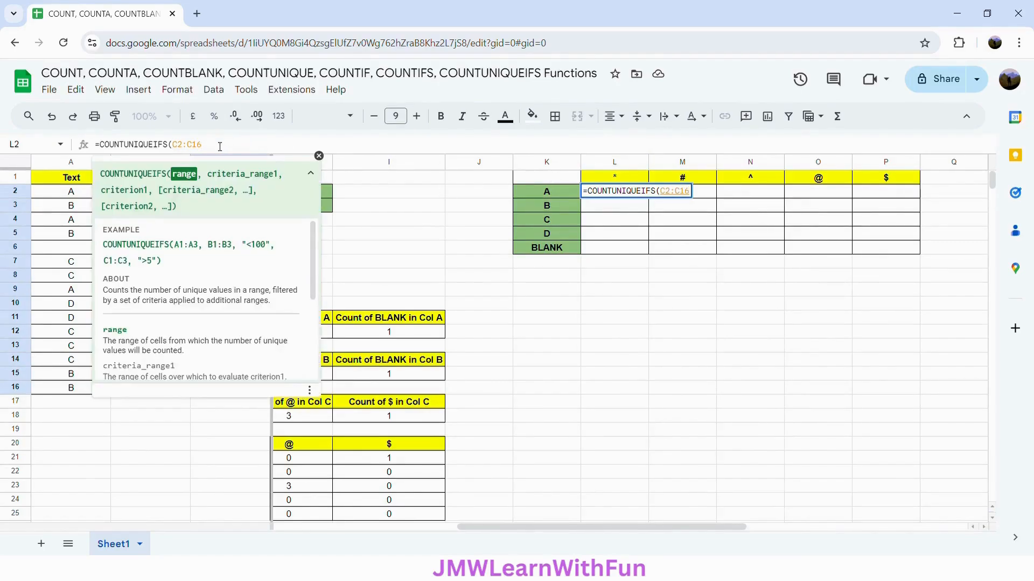
{"action": "key", "text": "F4"}
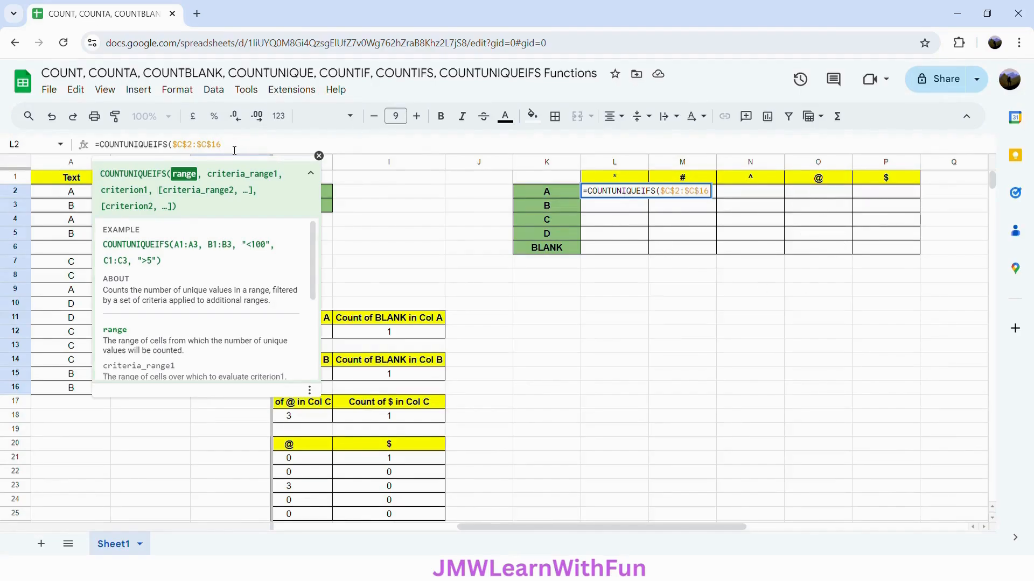
{"action": "type", "text": ","}
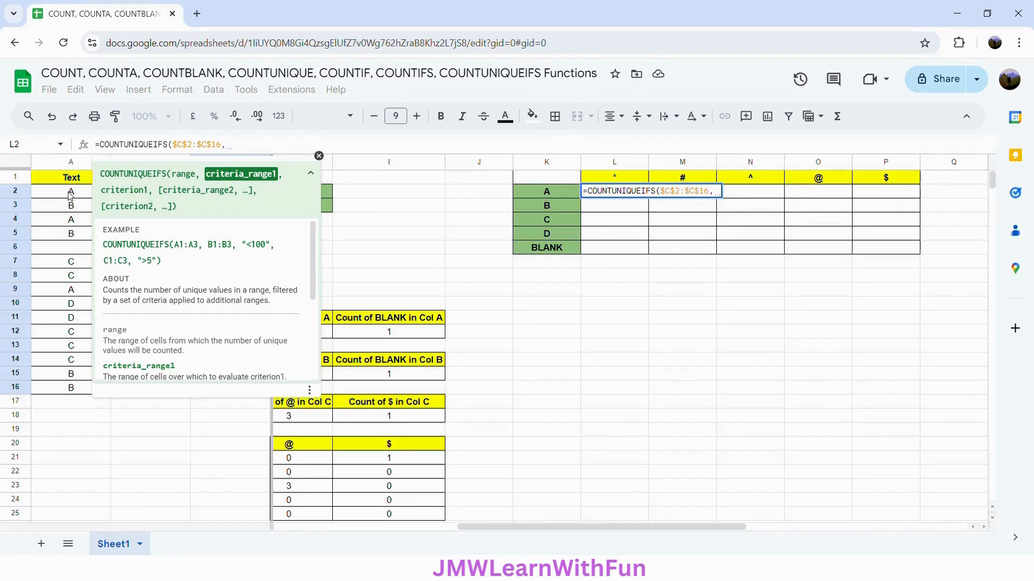
Step: Add the first condition to the L2 formula: criteria range $A$2:$A$16 with $K2 as the criterion
{"action": "left_click_drag", "start_coordinate": [71, 196], "coordinate": [90, 378]}
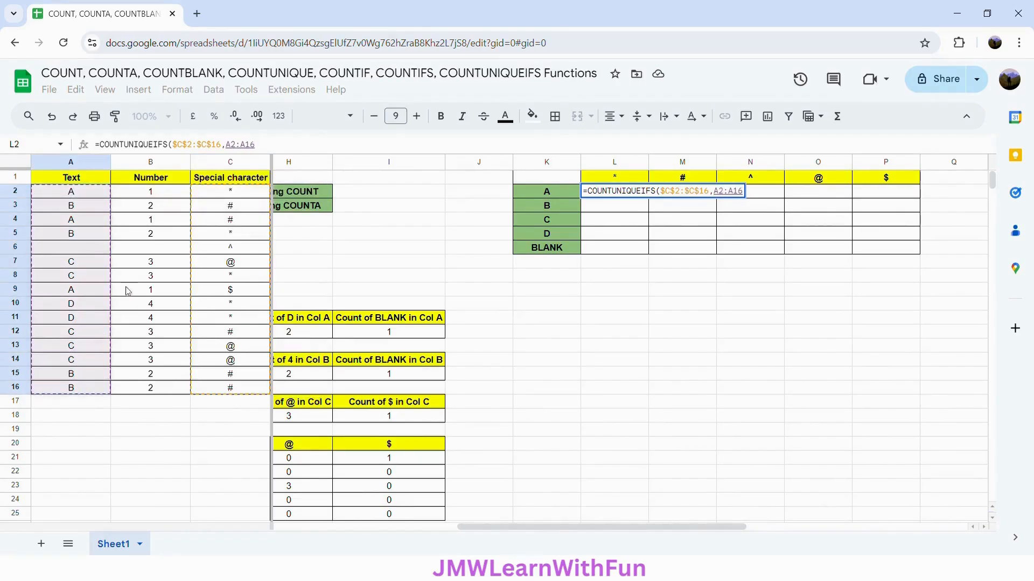
{"action": "left_click", "coordinate": [244, 150]}
{"action": "key", "text": "F4"}
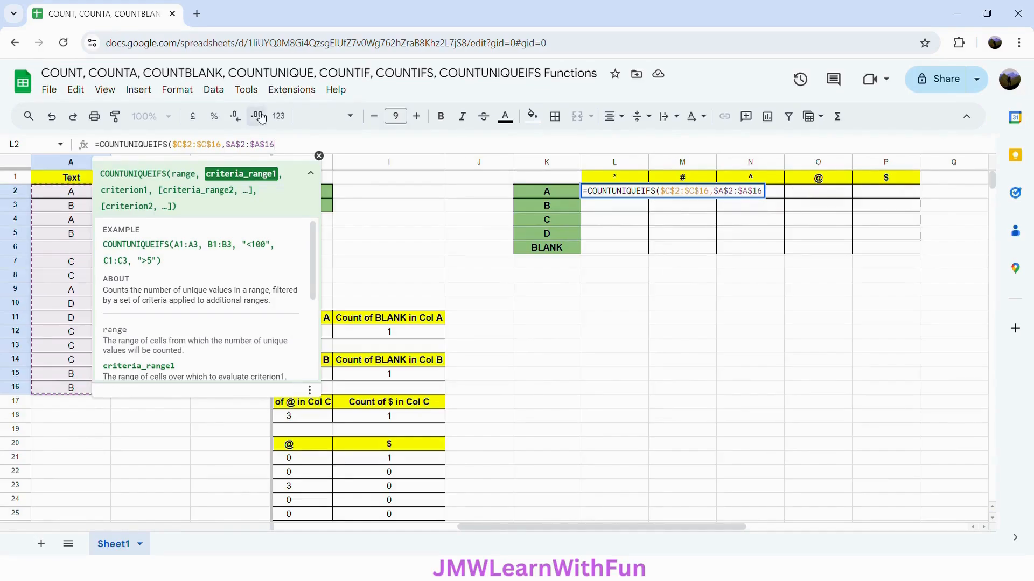
{"action": "type", "text": ","}
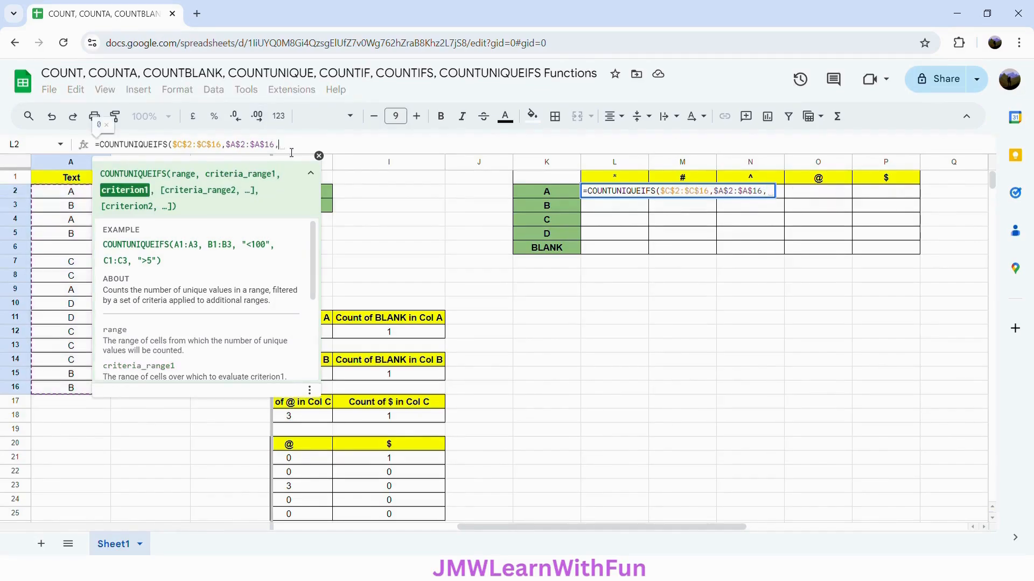
{"action": "left_click", "coordinate": [553, 195]}
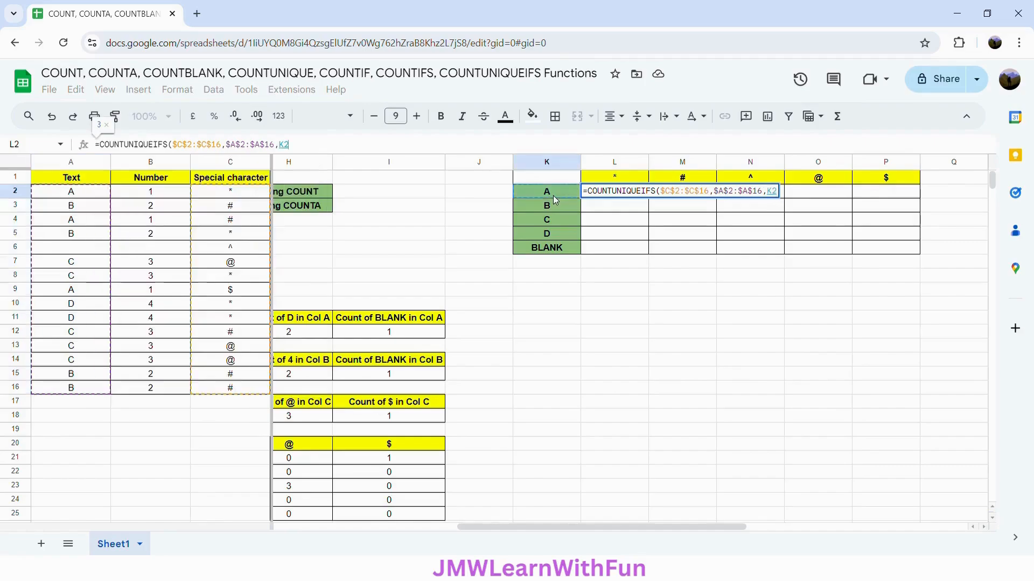
{"action": "left_click", "coordinate": [284, 153]}
{"action": "type", "text": "$"}
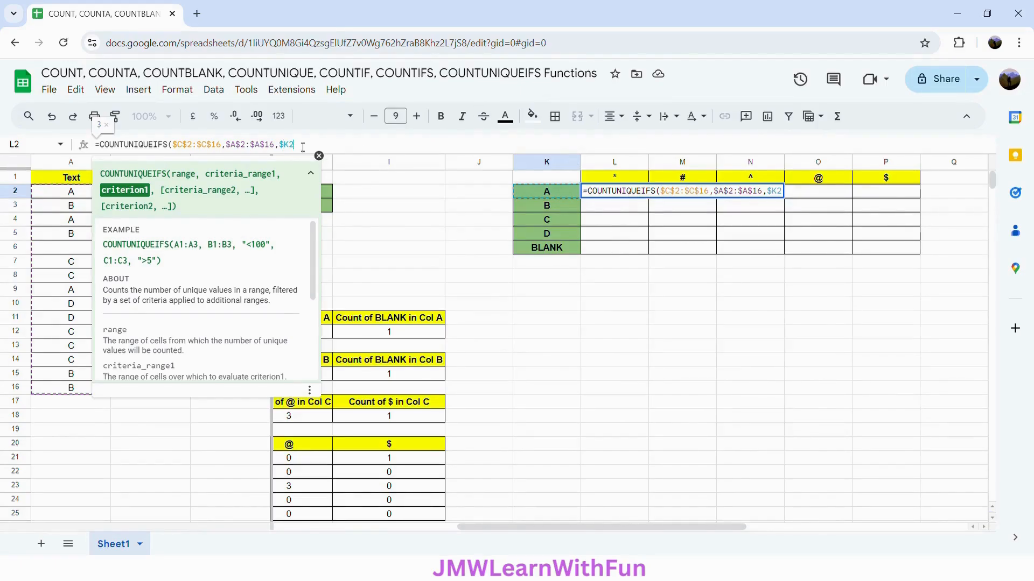
{"action": "type", "text": ","}
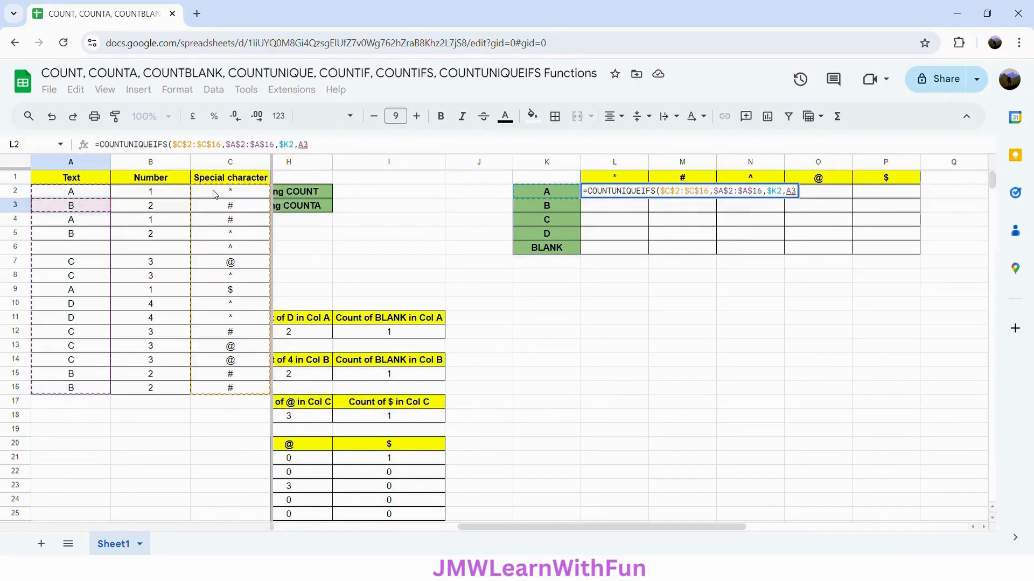
Step: Complete the L2 formula with criteria range $C$2:$C$16 and criterion "~*", and auto-fill it down through L6
{"action": "left_click", "coordinate": [215, 193]}
{"action": "left_click_drag", "start_coordinate": [216, 193], "coordinate": [241, 389]}
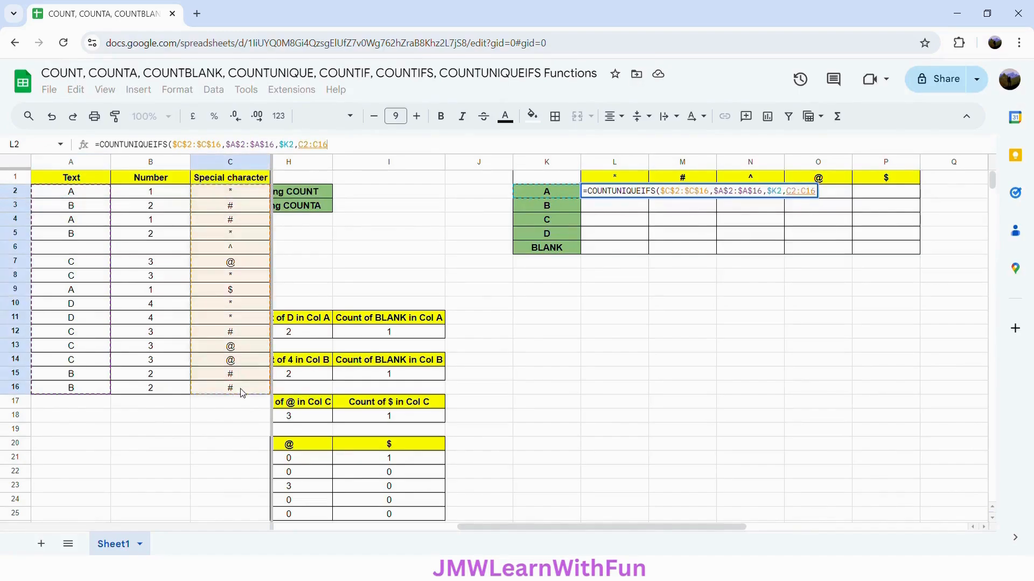
{"action": "left_click", "coordinate": [324, 149]}
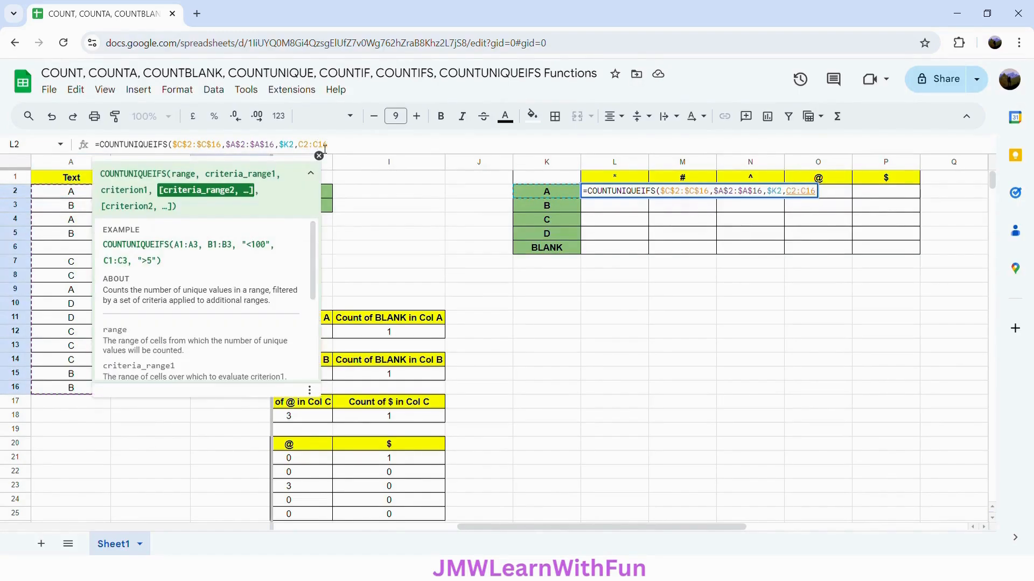
{"action": "key", "text": "F4"}
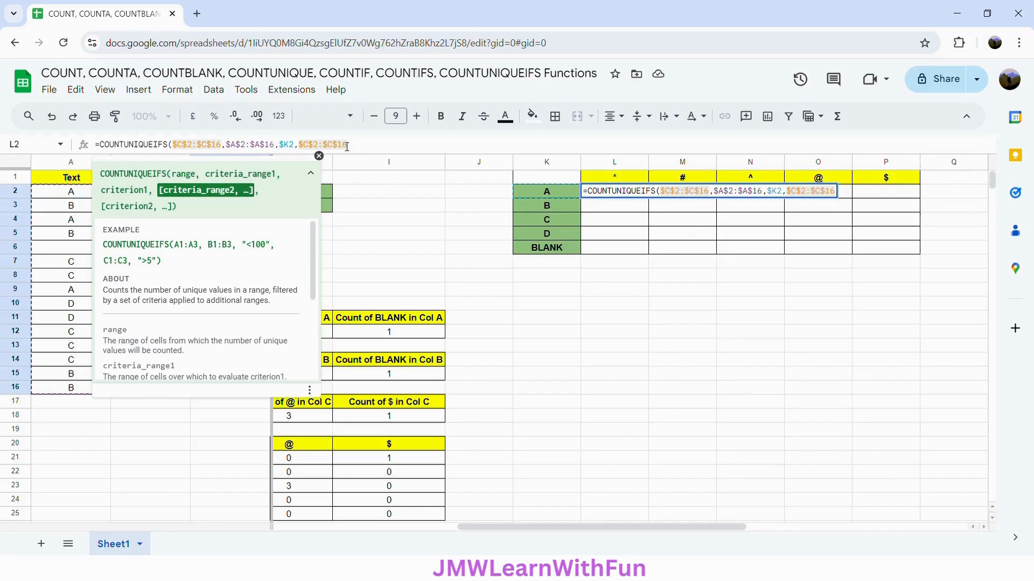
{"action": "type", "text": ","}
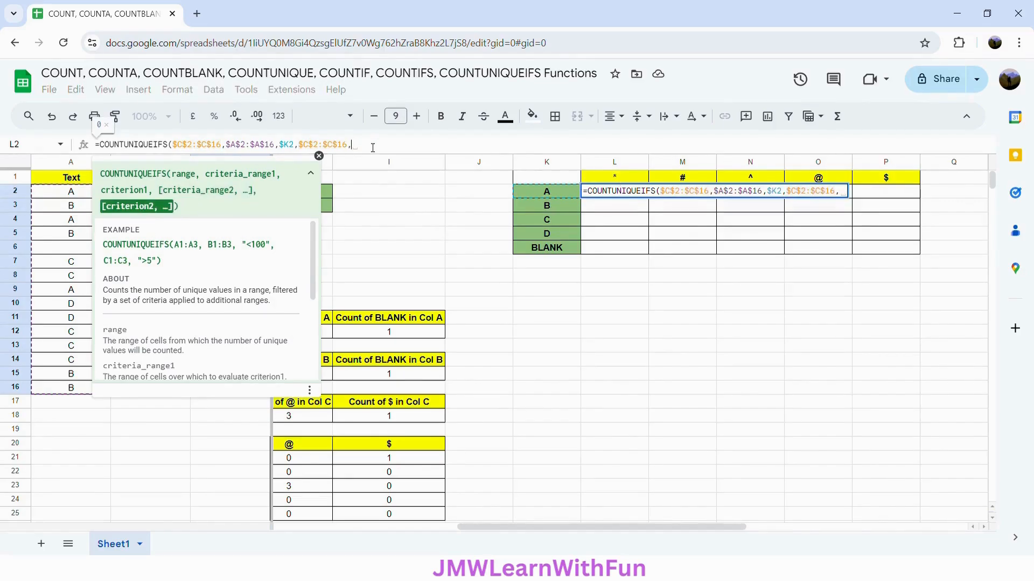
{"action": "type", "text": "\"~"}
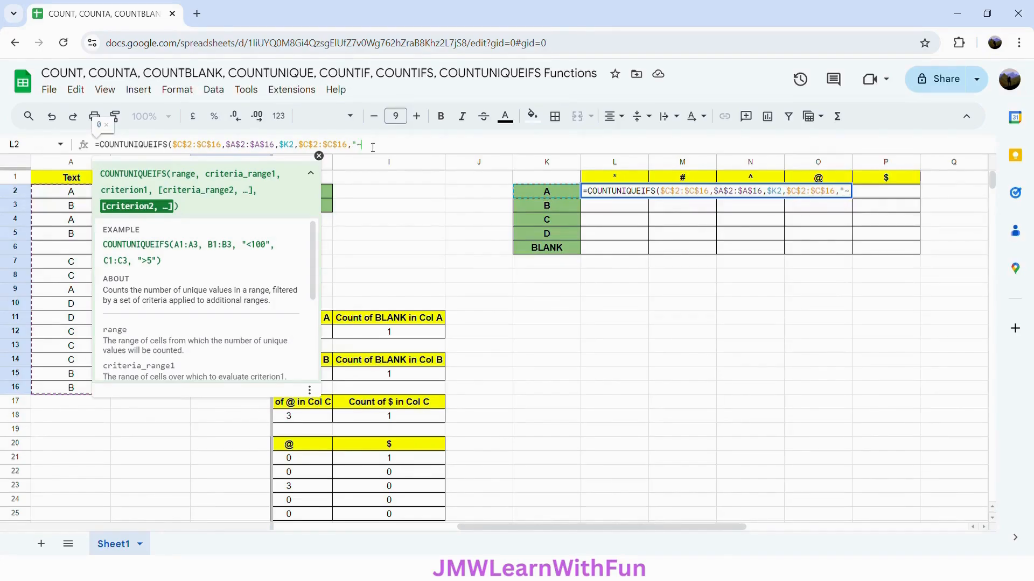
{"action": "type", "text": "\")"}
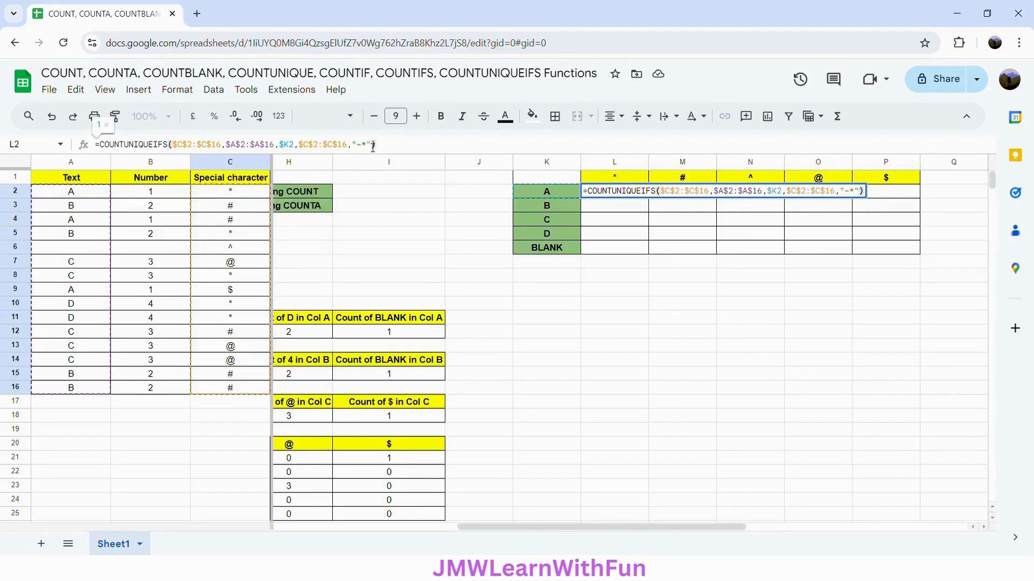
{"action": "key", "text": "Return"}
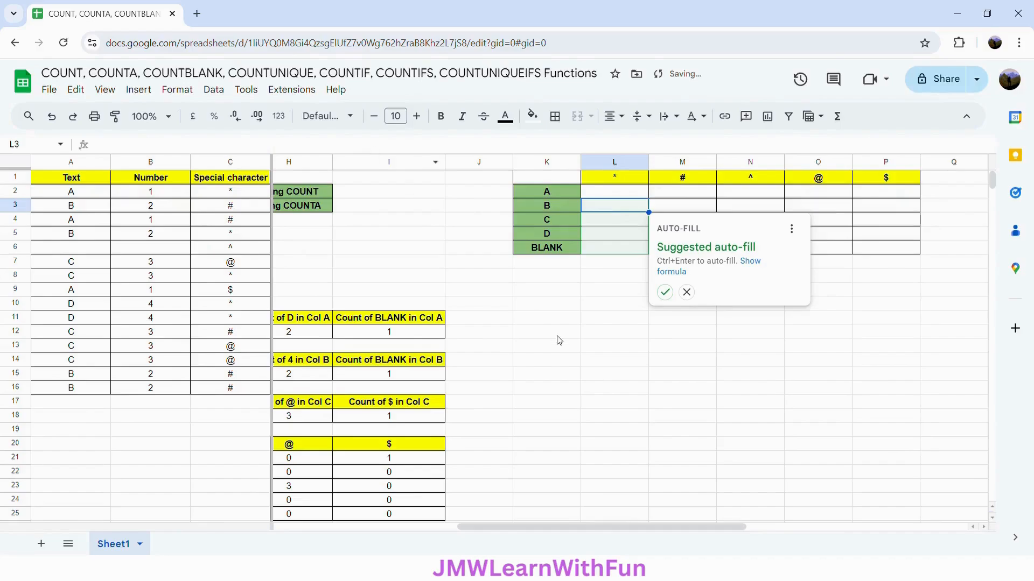
{"action": "left_click", "coordinate": [665, 293]}
{"action": "left_click", "coordinate": [587, 289]}
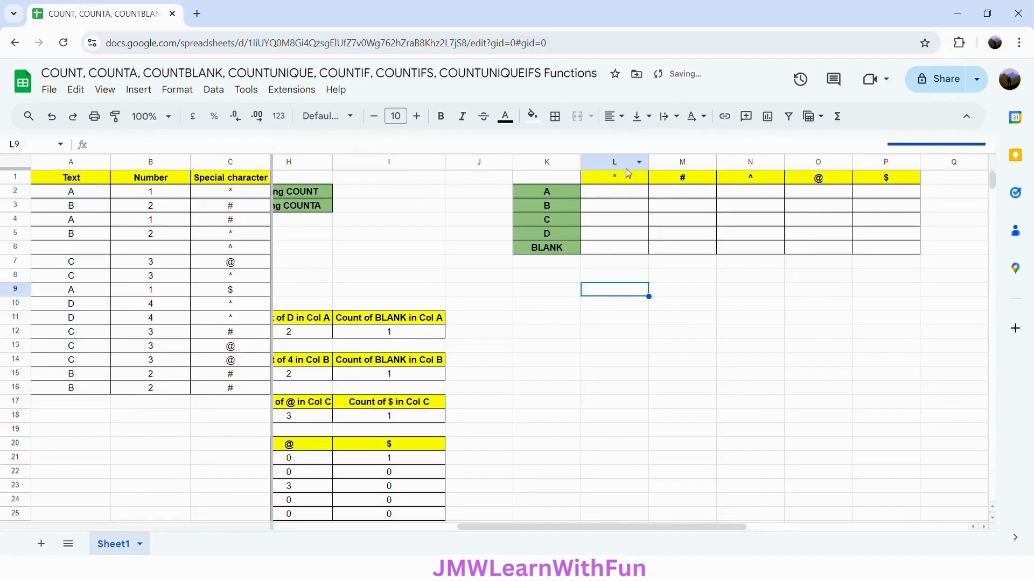
Step: Replace the $K6 criterion in the L6 COUNTUNIQUEIFS formula with an empty string ""
{"action": "left_click", "coordinate": [621, 197]}
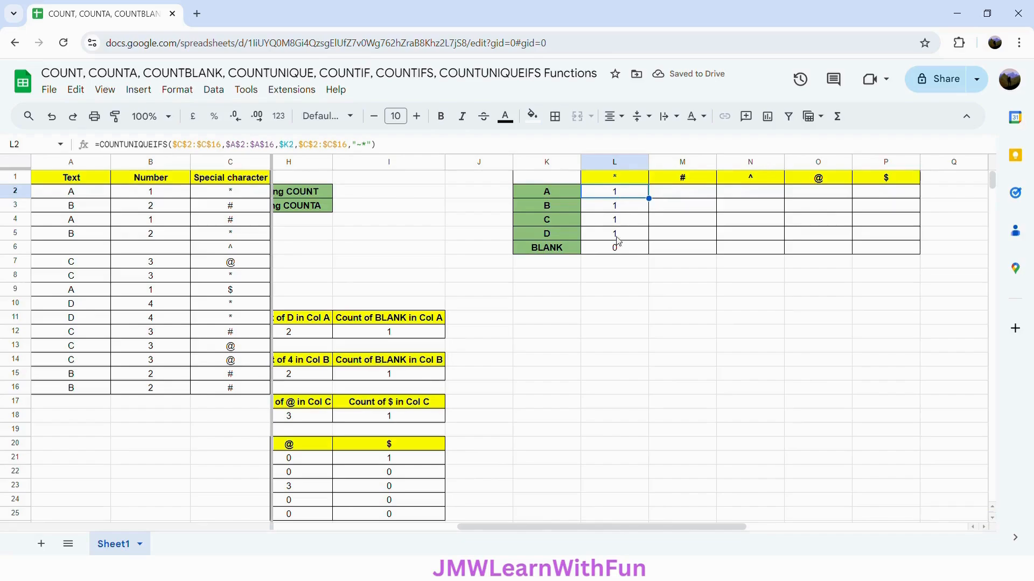
{"action": "left_click", "coordinate": [628, 252]}
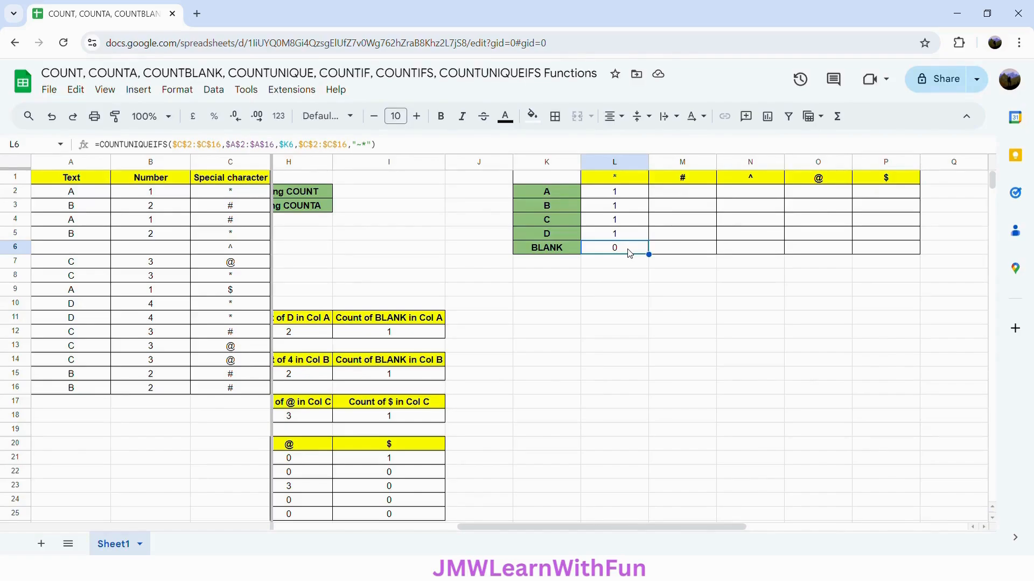
{"action": "left_click", "coordinate": [291, 150]}
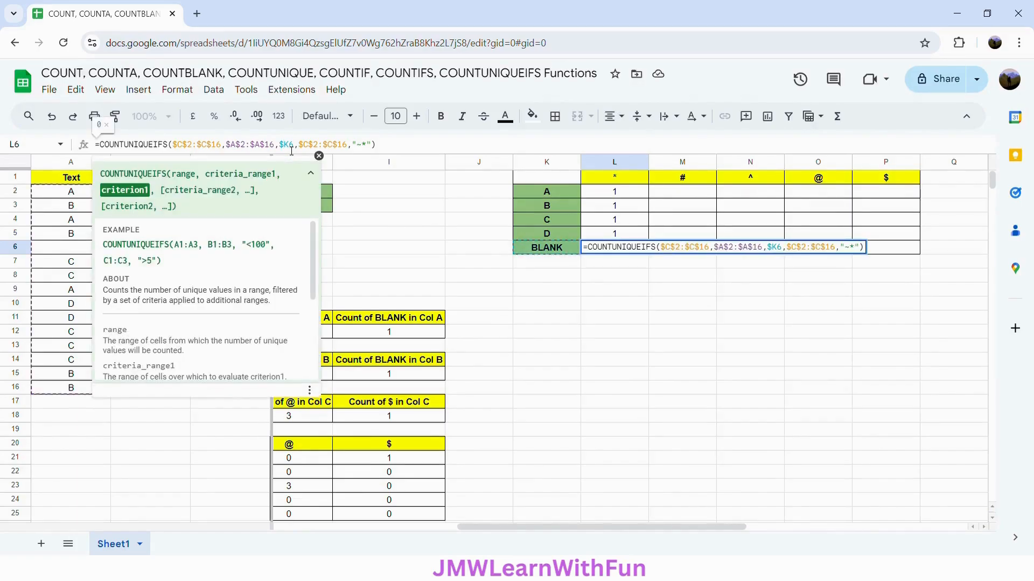
{"action": "left_click_drag", "start_coordinate": [296, 150], "coordinate": [279, 151]}
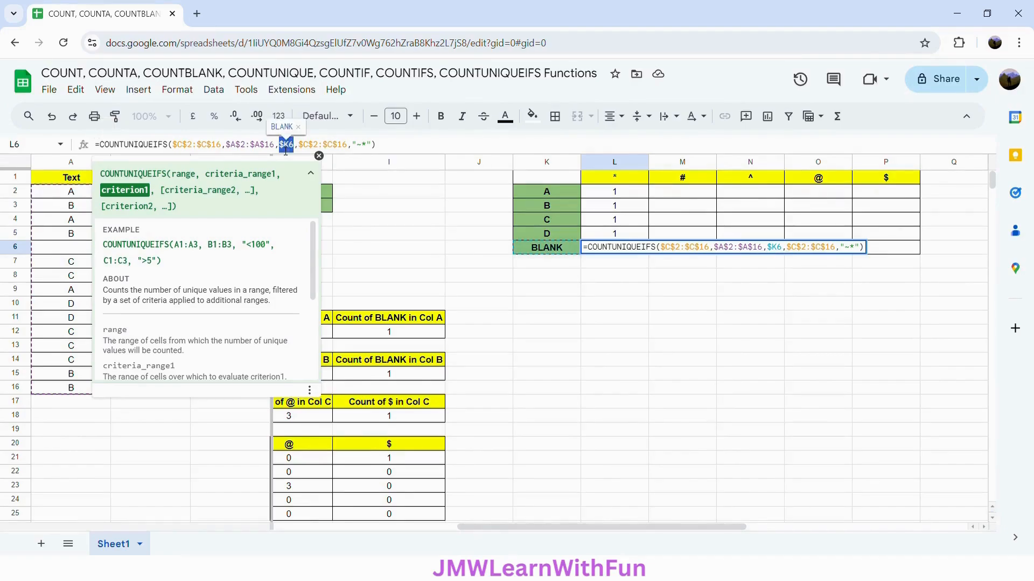
{"action": "type", "text": "\"\""}
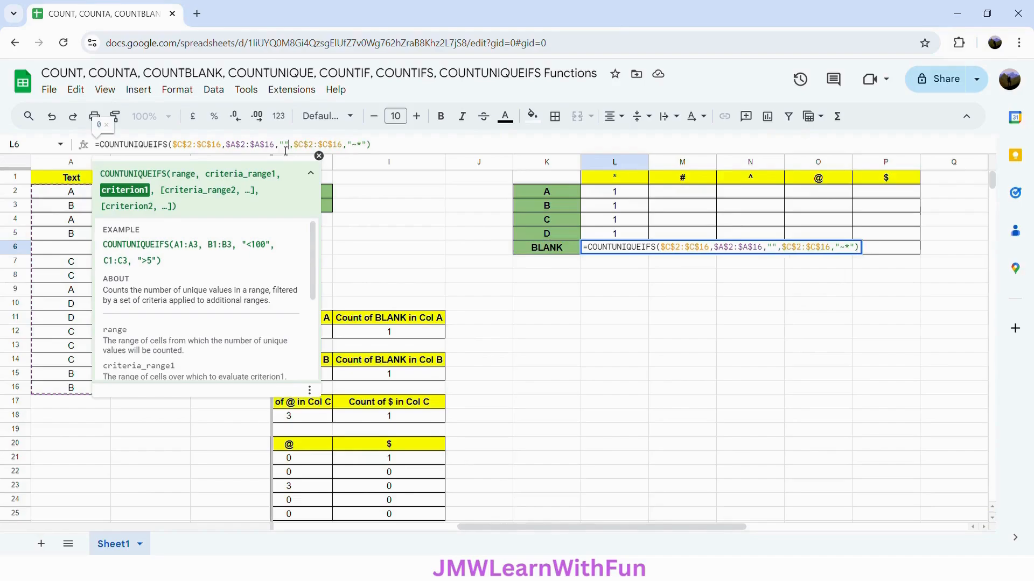
{"action": "left_click", "coordinate": [399, 151]}
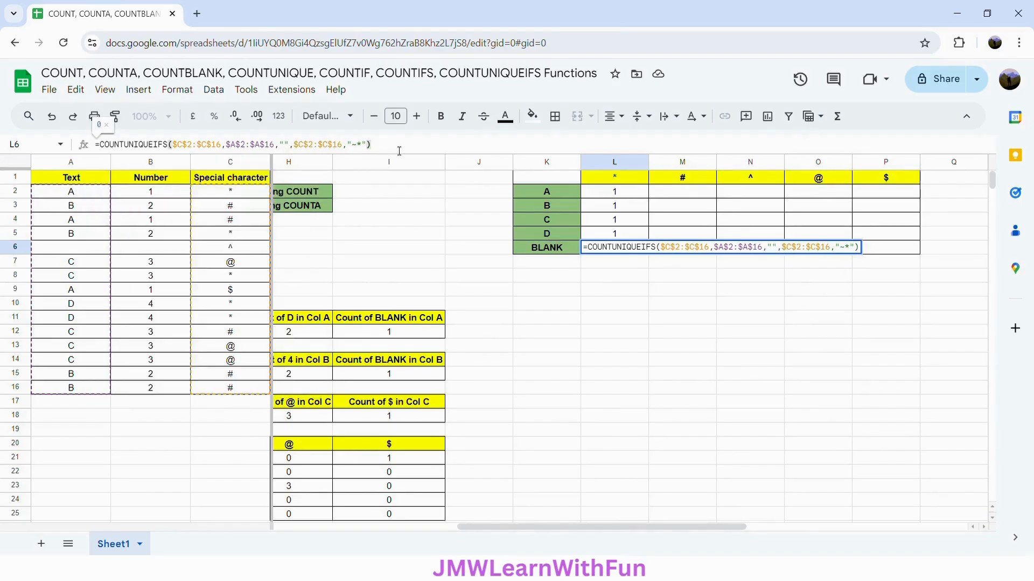
{"action": "key", "text": "Return"}
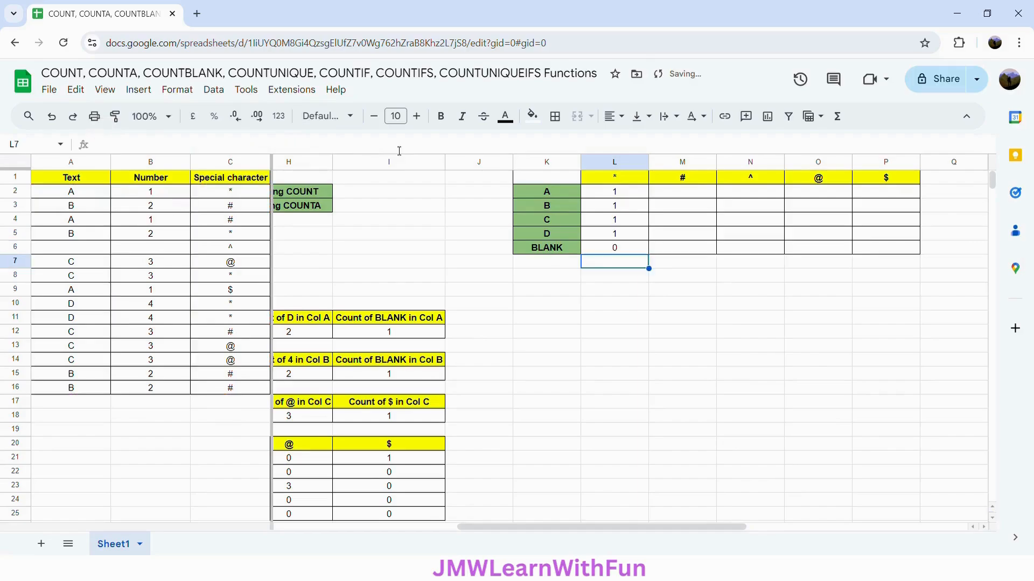
Step: Copy the L2 formula across into M2 under the # header
{"action": "left_click", "coordinate": [629, 194]}
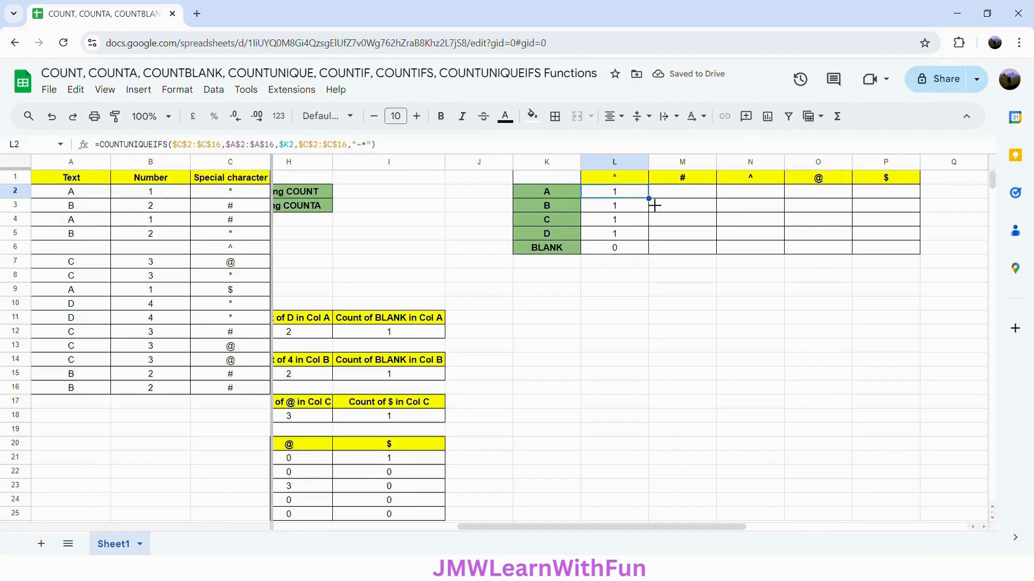
{"action": "left_click_drag", "start_coordinate": [656, 205], "coordinate": [680, 203]}
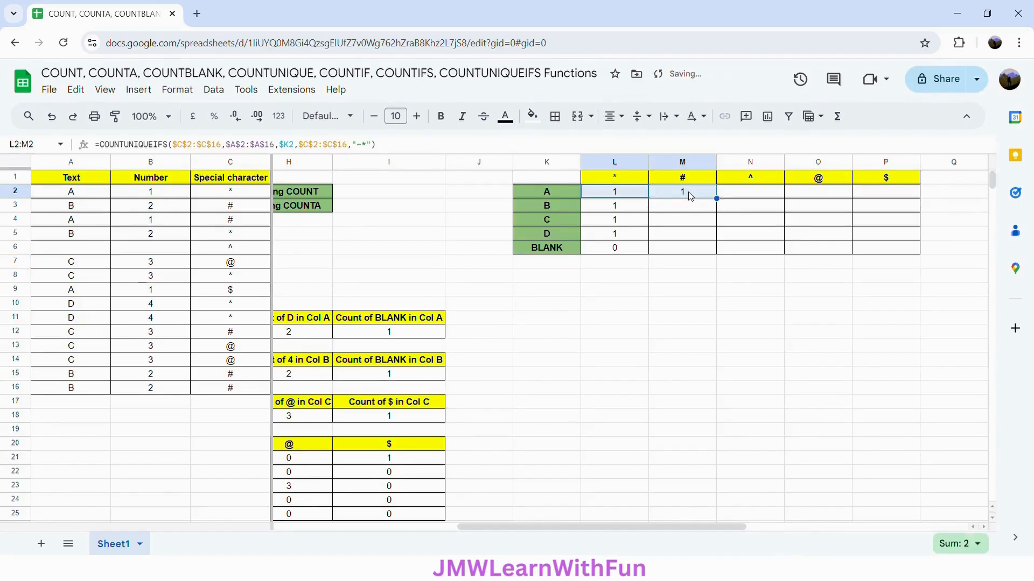
{"action": "left_click", "coordinate": [691, 196]}
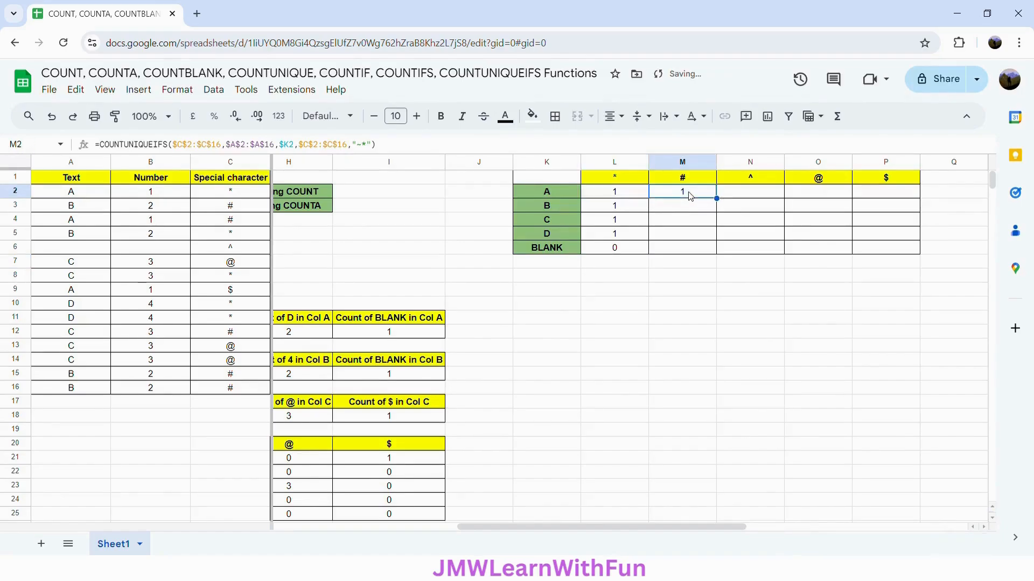
Step: Replace the "~*" criterion in the M2 formula with M$1 and auto-fill the formula down through M6
{"action": "left_click", "coordinate": [371, 145]}
{"action": "left_click_drag", "start_coordinate": [371, 146], "coordinate": [353, 145]}
{"action": "key", "text": "BackSpace"}
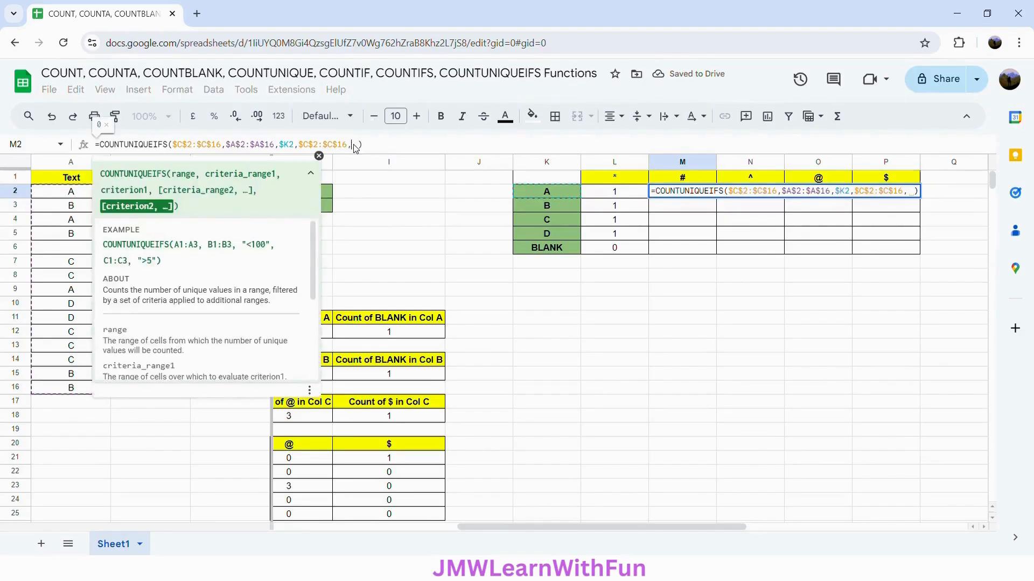
{"action": "left_click", "coordinate": [677, 181]}
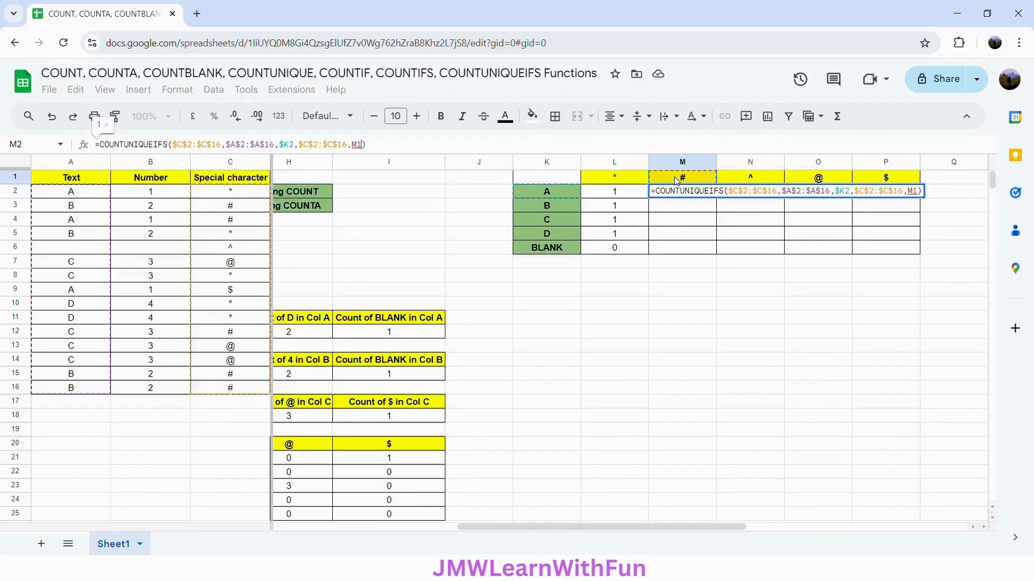
{"action": "left_click", "coordinate": [365, 146]}
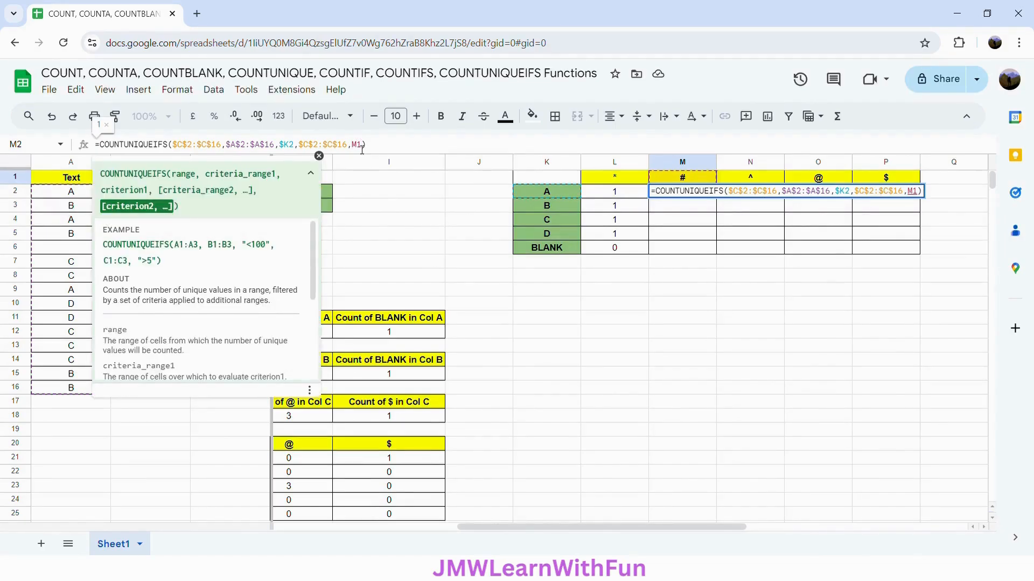
{"action": "type", "text": "$"}
{"action": "left_click", "coordinate": [398, 148]}
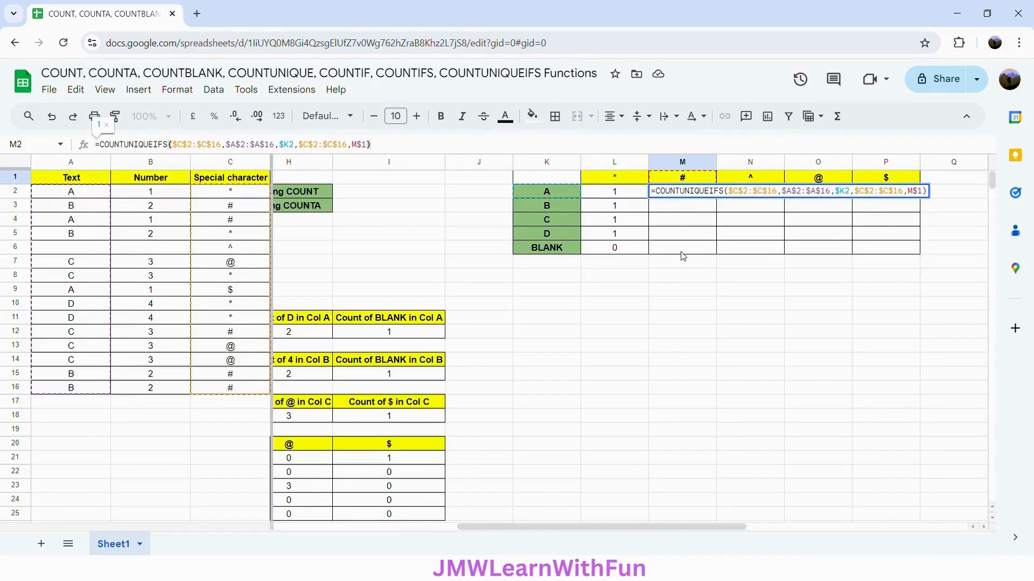
{"action": "key", "text": "Return"}
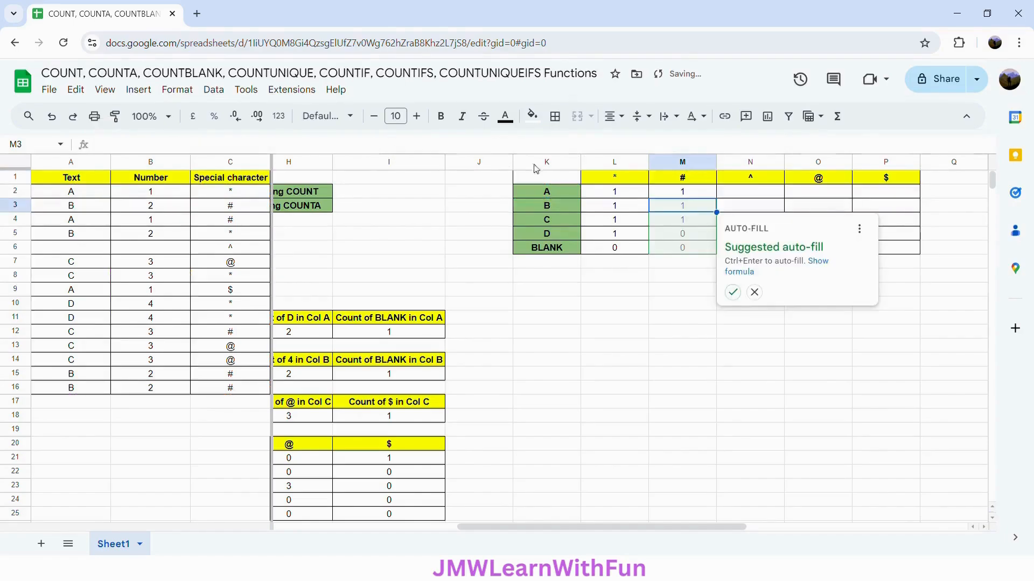
{"action": "left_click", "coordinate": [733, 294]}
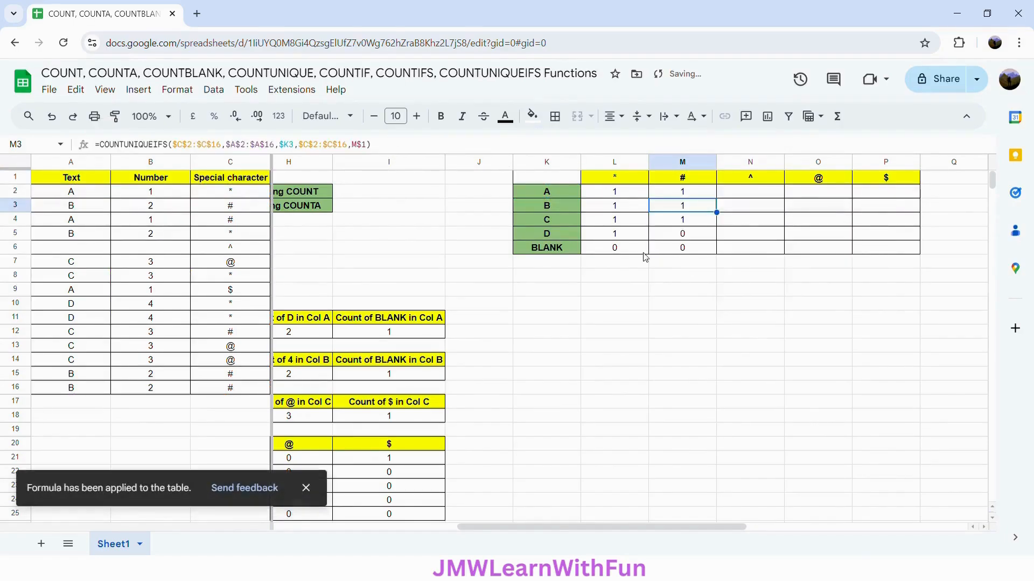
Step: Copy the L6 formula into M6 and replace its "~*" criterion with M1
{"action": "left_click", "coordinate": [622, 249]}
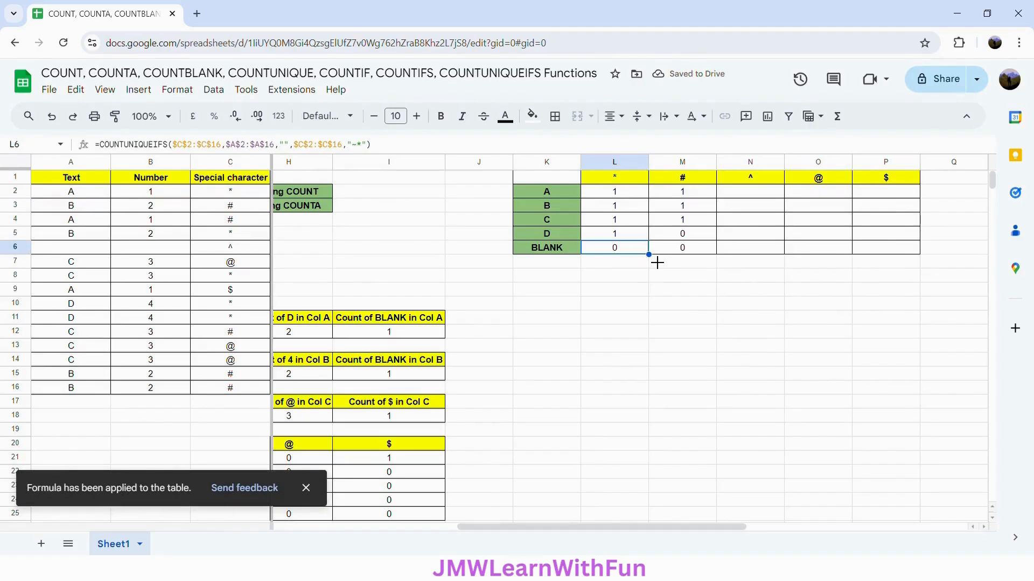
{"action": "left_click", "coordinate": [684, 252], "text": "shift"}
{"action": "left_click", "coordinate": [693, 253]}
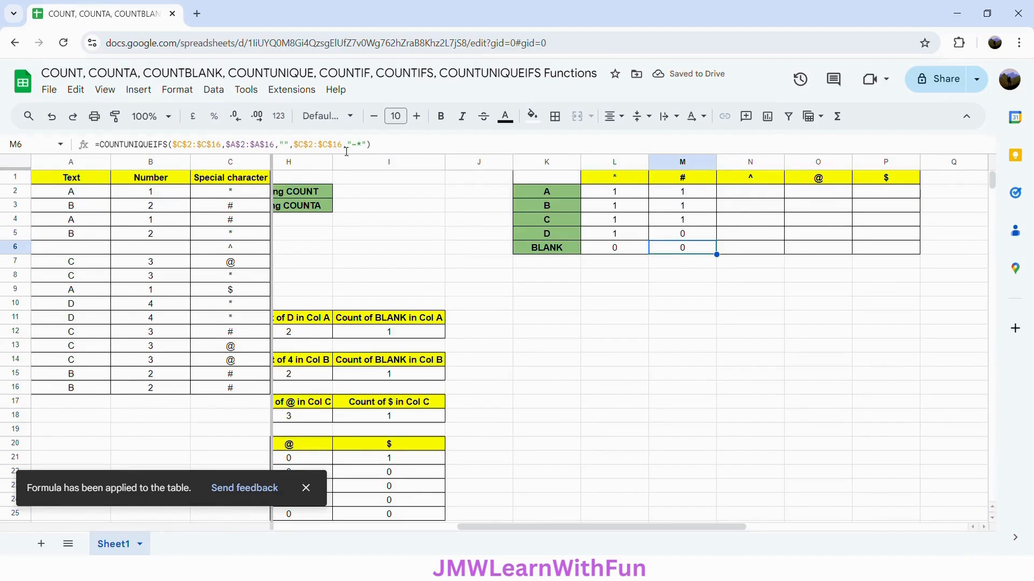
{"action": "left_click_drag", "start_coordinate": [371, 145], "coordinate": [347, 145]}
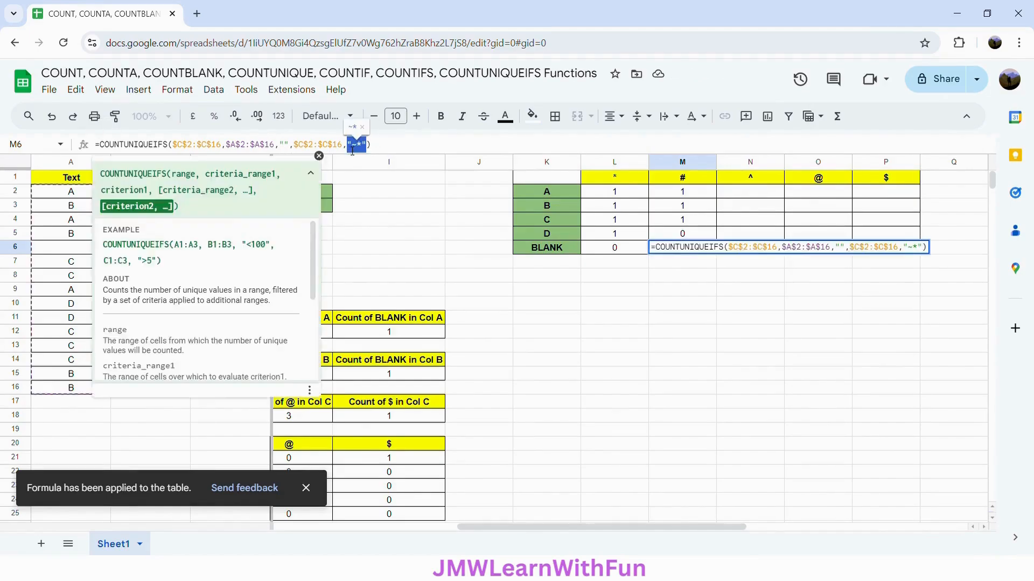
{"action": "key", "text": "BackSpace"}
{"action": "left_click", "coordinate": [695, 180]}
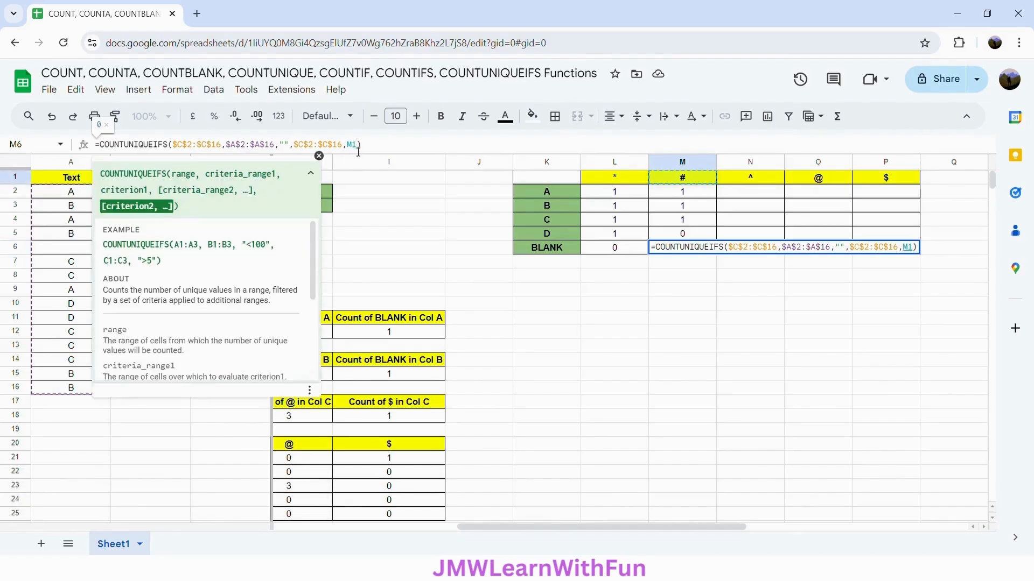
{"action": "key", "text": "Return"}
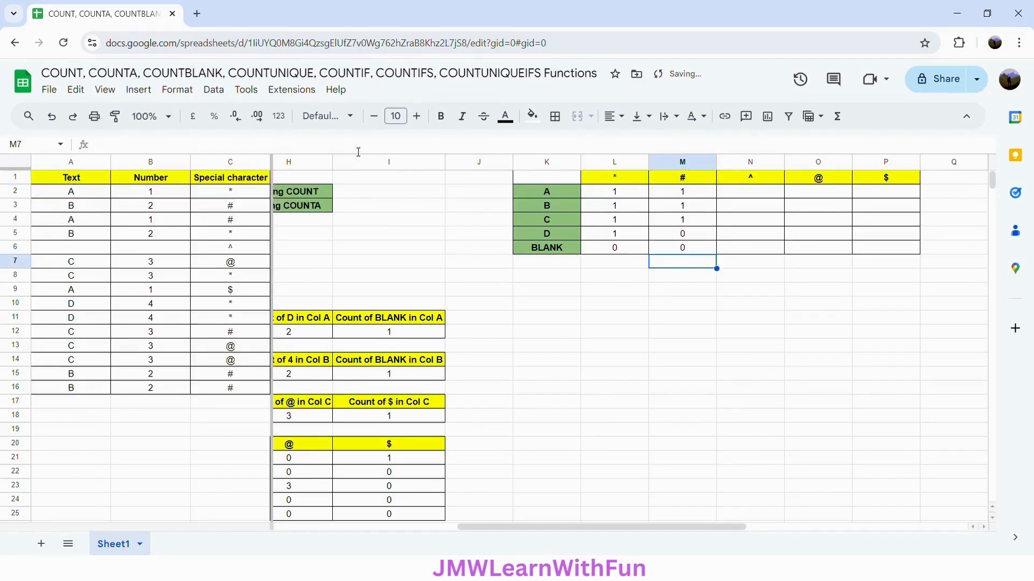
Step: Fill the M2:M6 formulas across through column P to complete the table
{"action": "left_click", "coordinate": [693, 194]}
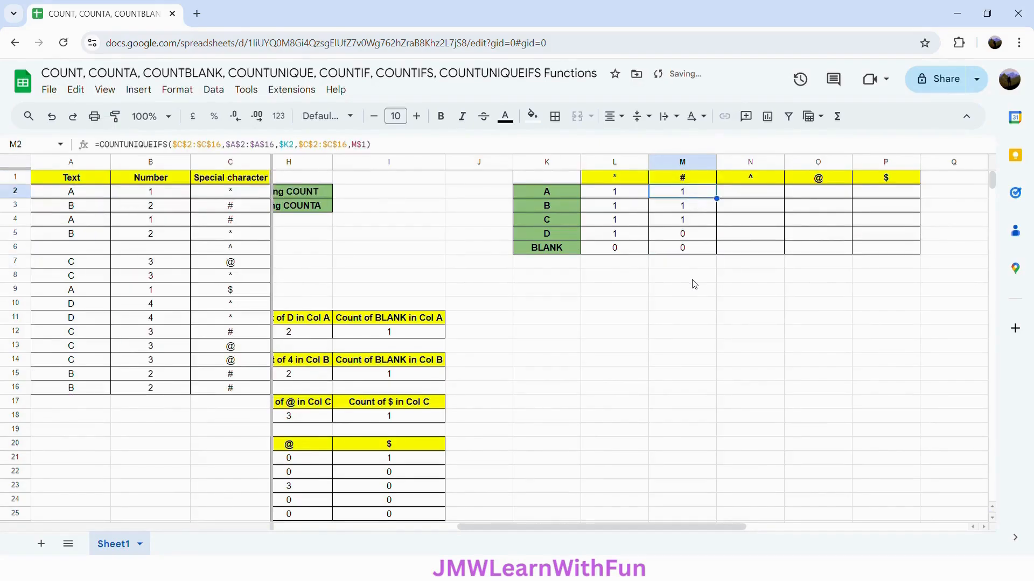
{"action": "left_click", "coordinate": [691, 253], "text": "shift"}
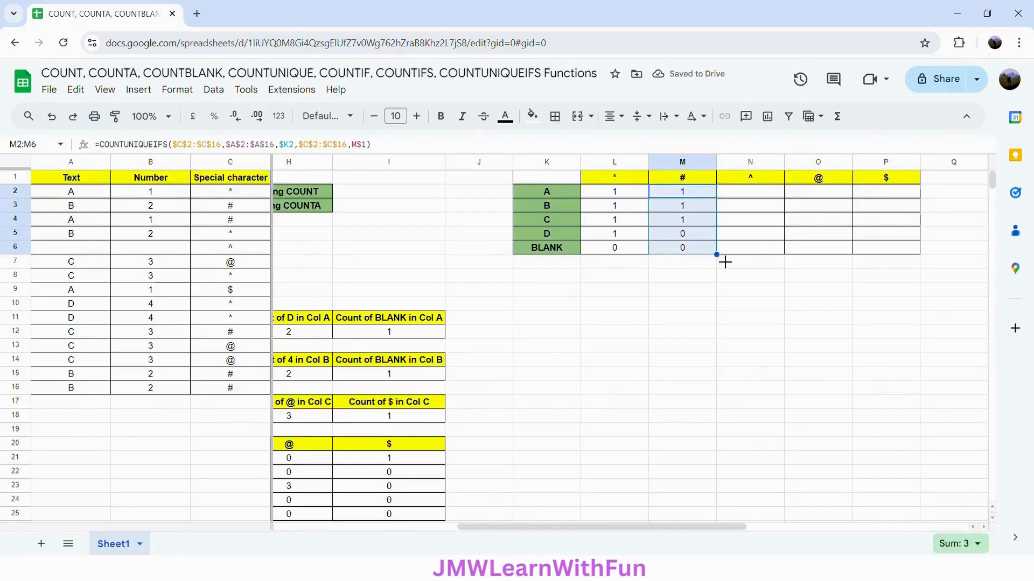
{"action": "left_click_drag", "start_coordinate": [725, 262], "coordinate": [886, 255]}
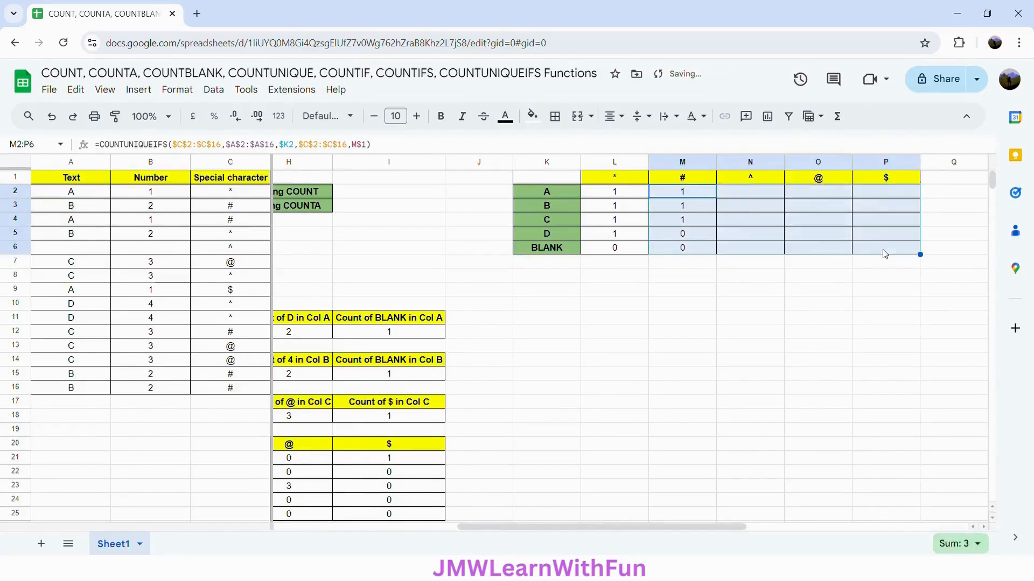
Step: Check the COUNTUNIQUEIFS results for rows A to D in the *, # and @ columns against the source data in columns A and C
{"action": "left_click", "coordinate": [622, 197]}
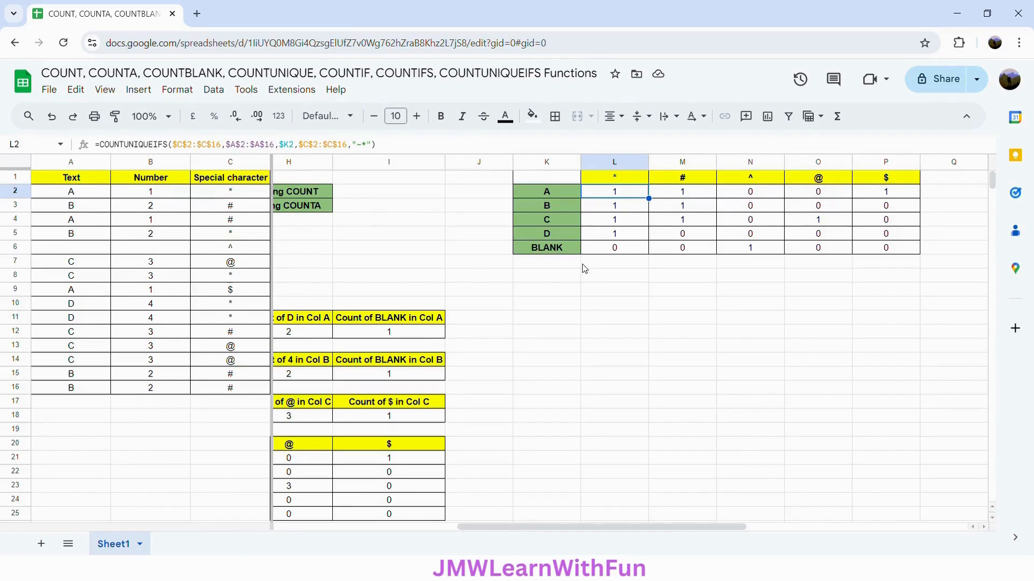
{"action": "left_click", "coordinate": [626, 211]}
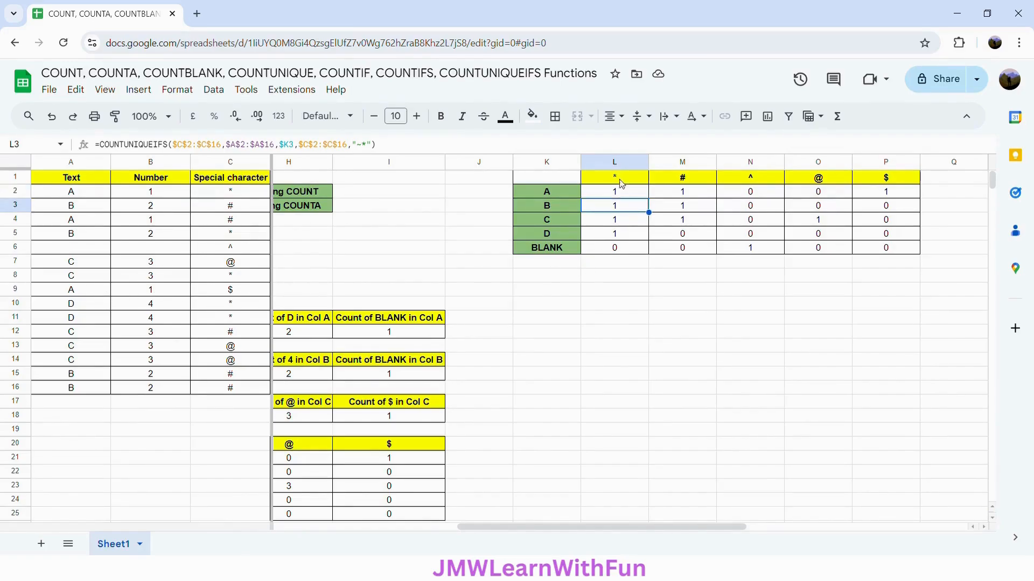
{"action": "left_click", "coordinate": [695, 208]}
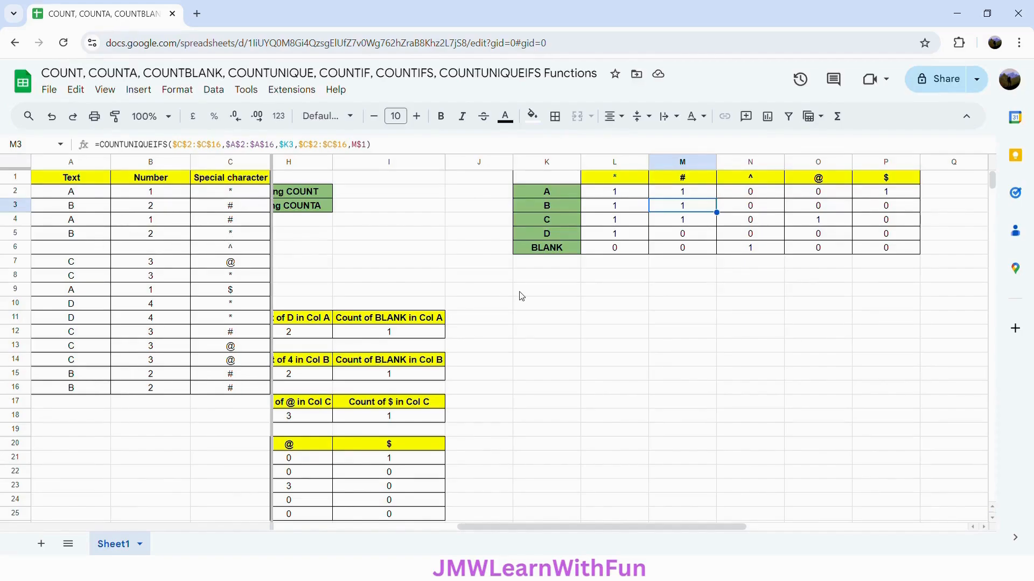
{"action": "left_click", "coordinate": [610, 224]}
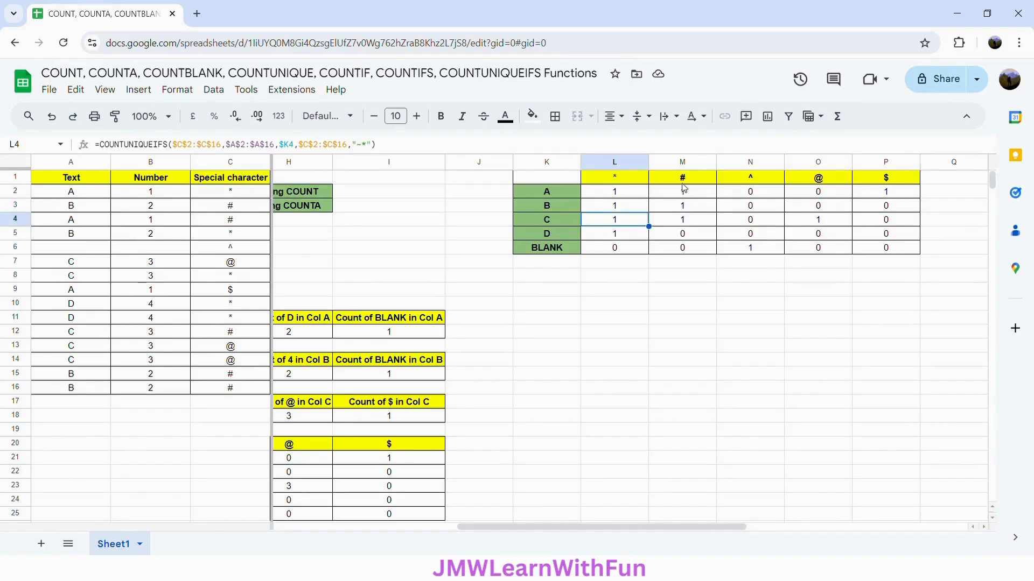
{"action": "left_click", "coordinate": [695, 222]}
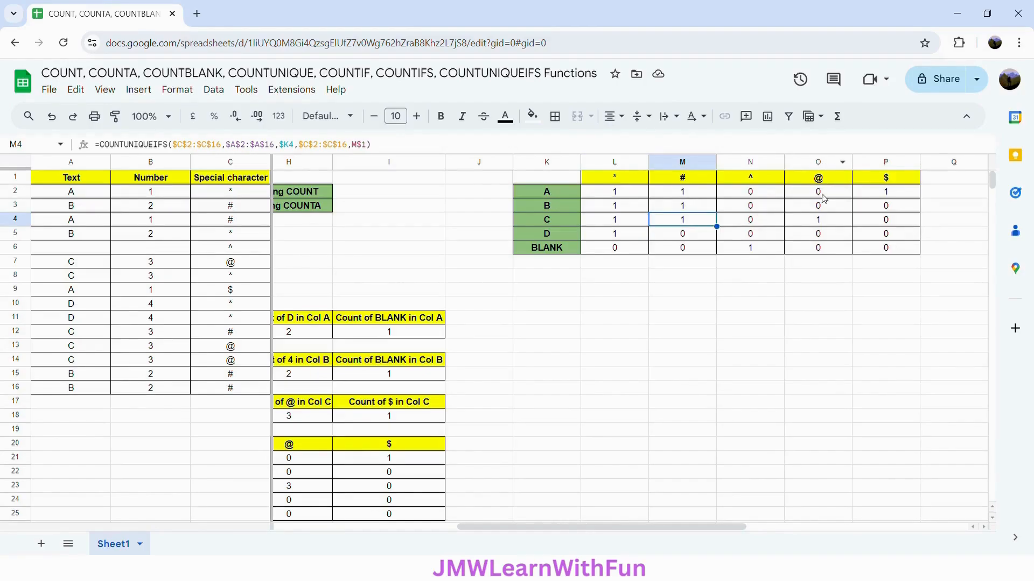
{"action": "left_click", "coordinate": [827, 220]}
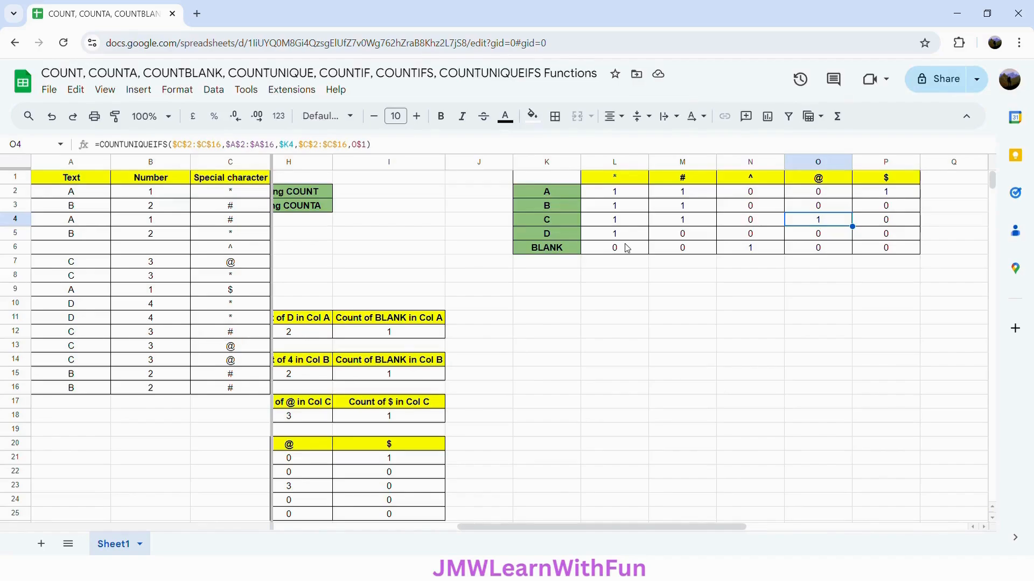
{"action": "left_click", "coordinate": [606, 237]}
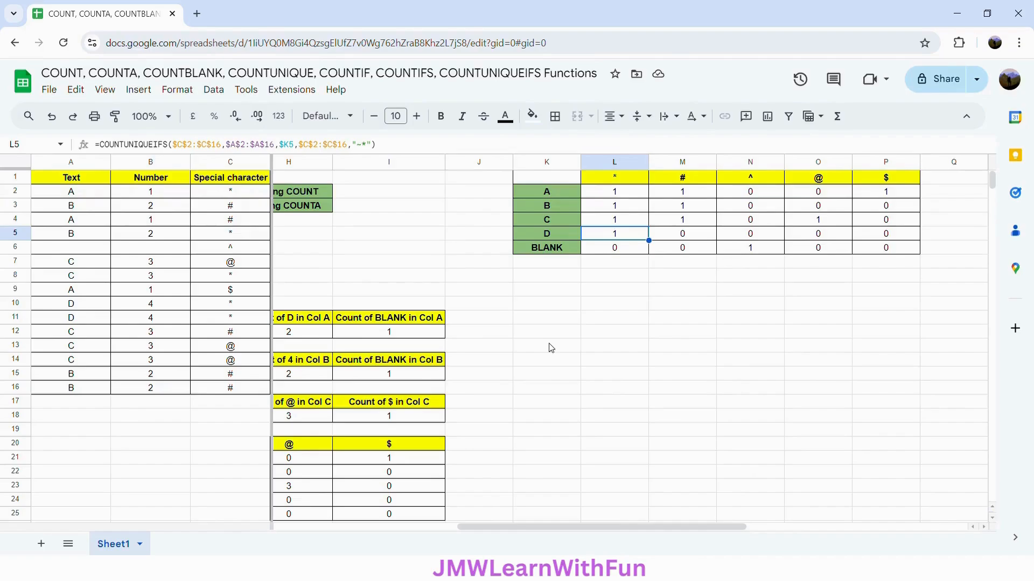
Step: Compare the COUNTIFS formula in I21 with the COUNTUNIQUEIFS formula in L2
{"action": "left_click", "coordinate": [609, 194]}
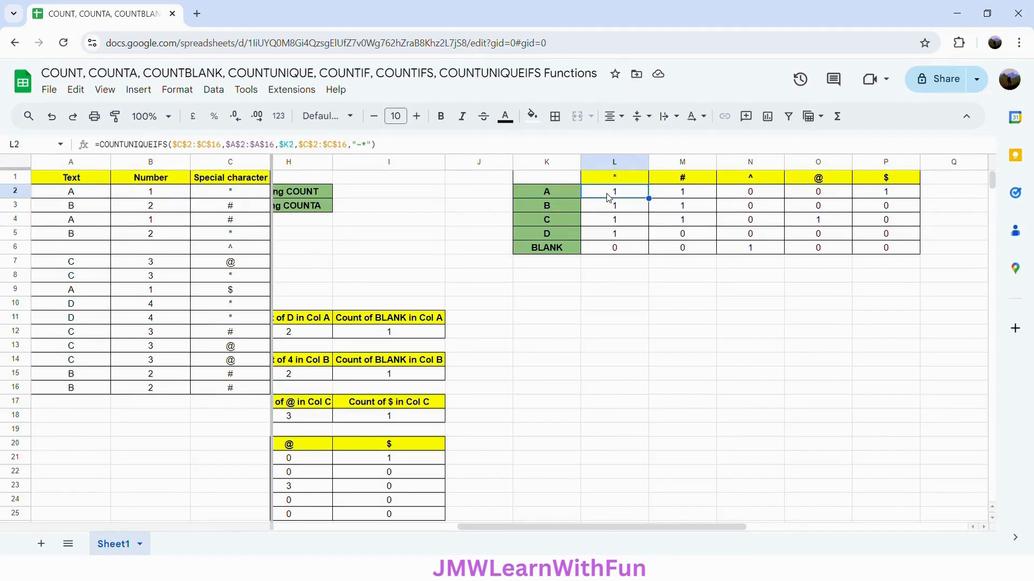
{"action": "key", "text": "Left"}
{"action": "key", "text": "Left"}
{"action": "key", "text": "Left"}
{"action": "key", "text": "Left"}
{"action": "key", "text": "Left"}
{"action": "key", "text": "Left"}
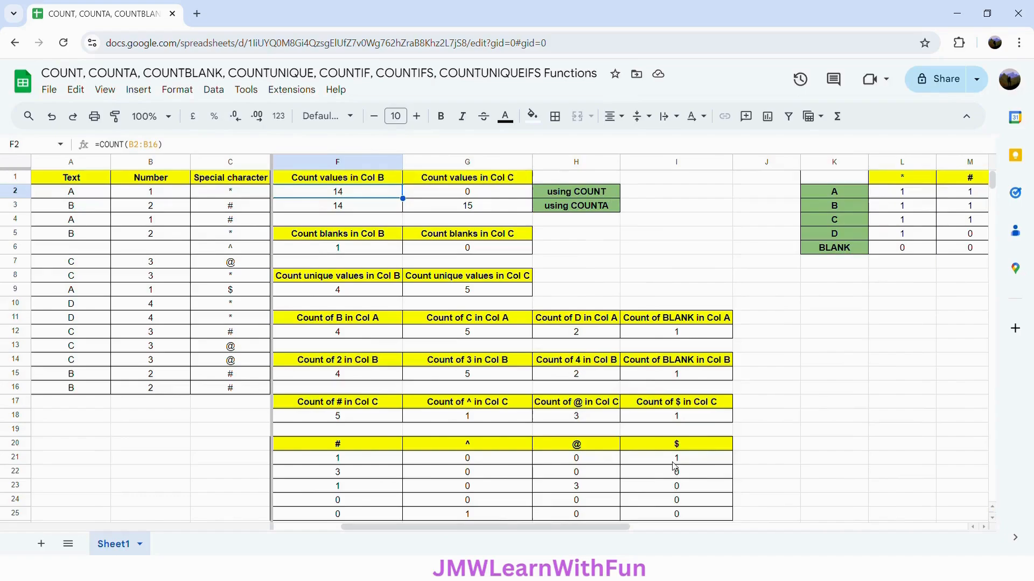
{"action": "left_click", "coordinate": [673, 463]}
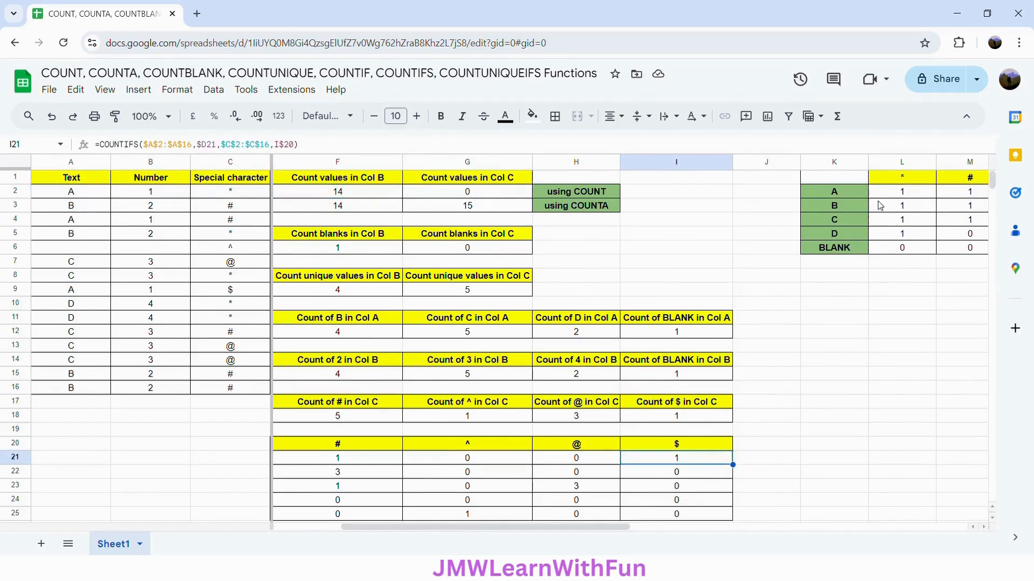
{"action": "left_click", "coordinate": [912, 197]}
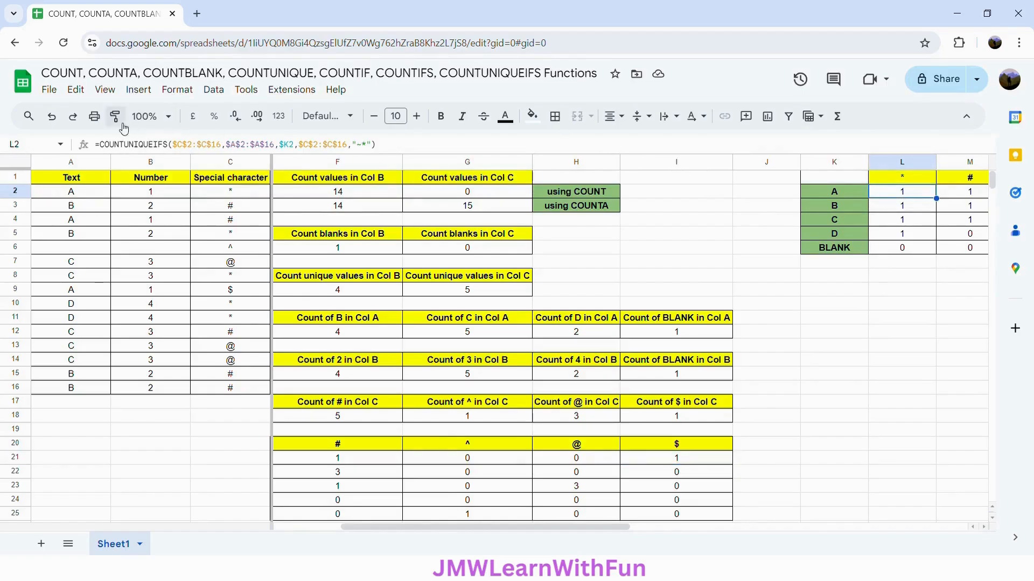